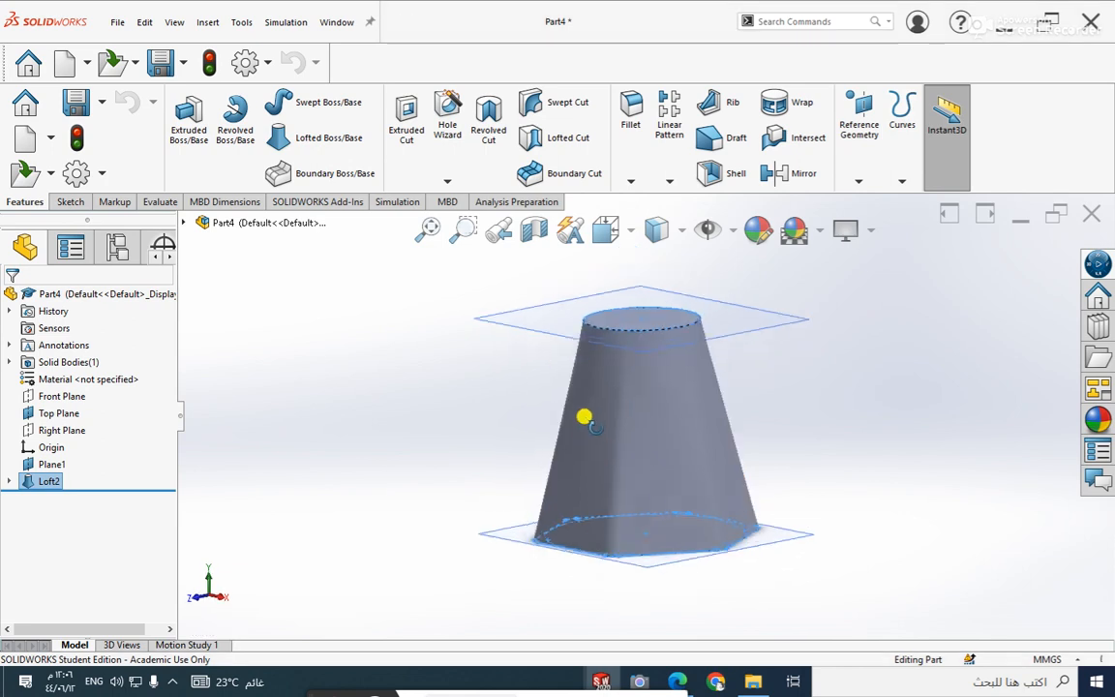
Delete the loft feature joining the circle and the rounded hexagon, keeping its sketches
middle_drag(631, 533, 646, 657)
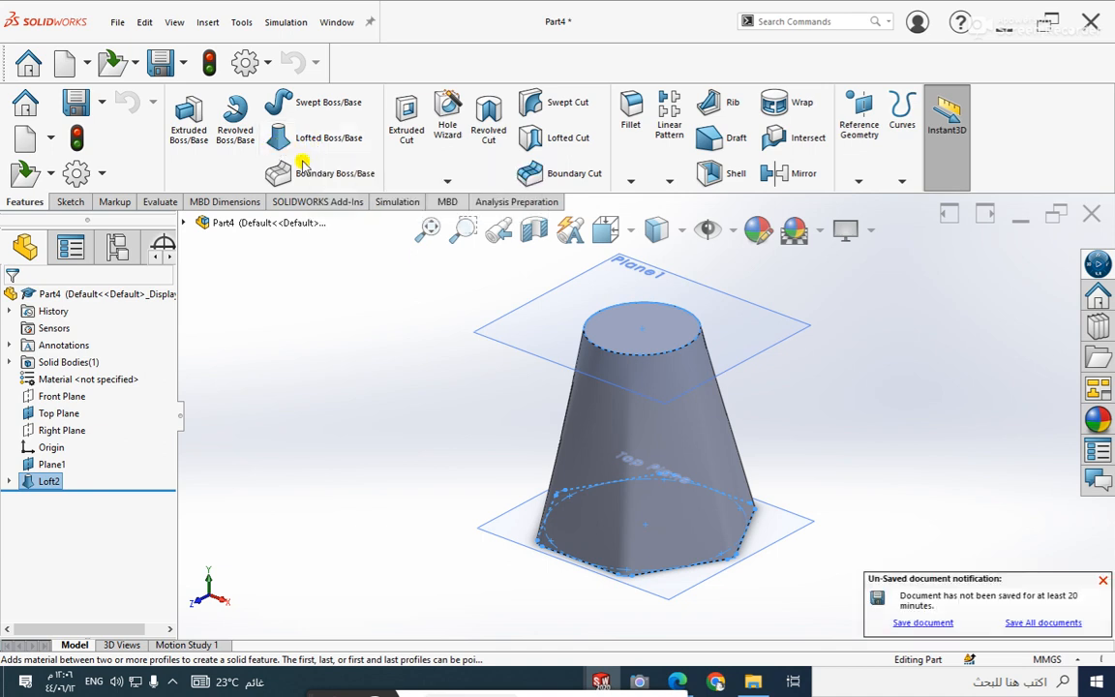
click(1103, 579)
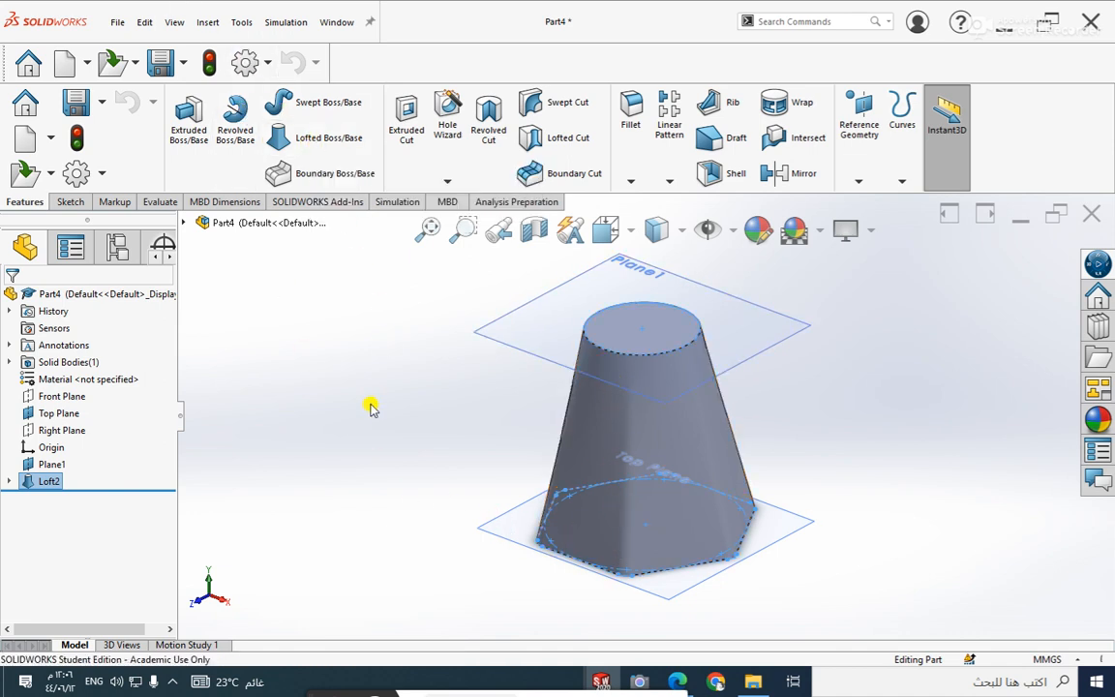
click(10, 480)
right_click(37, 488)
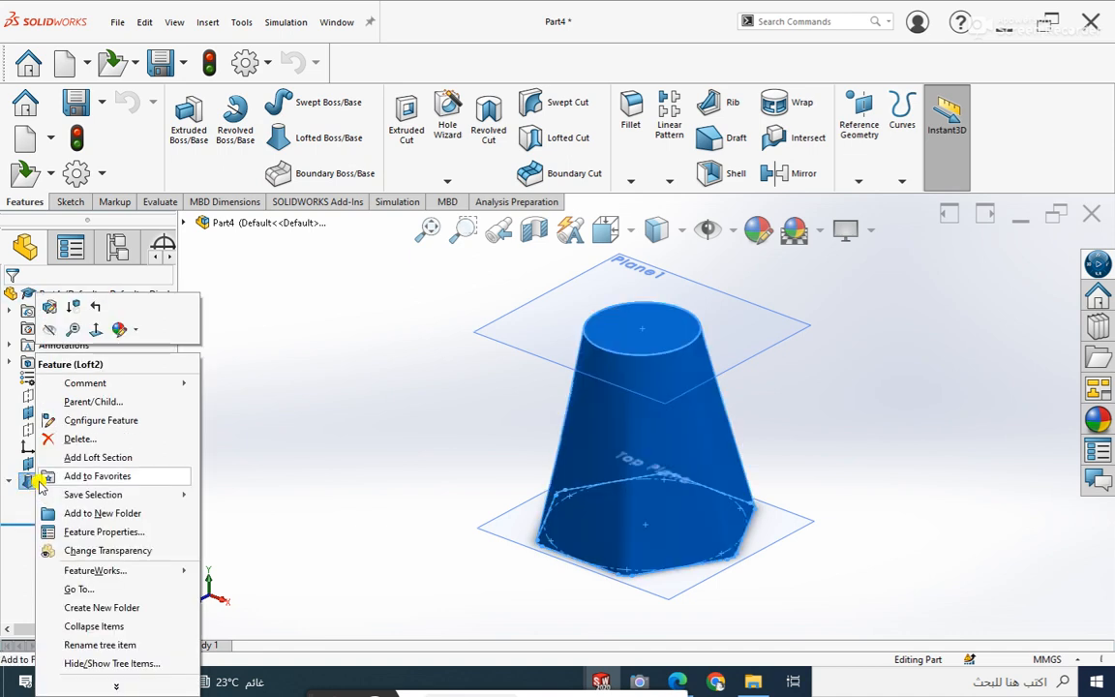
click(58, 438)
click(410, 250)
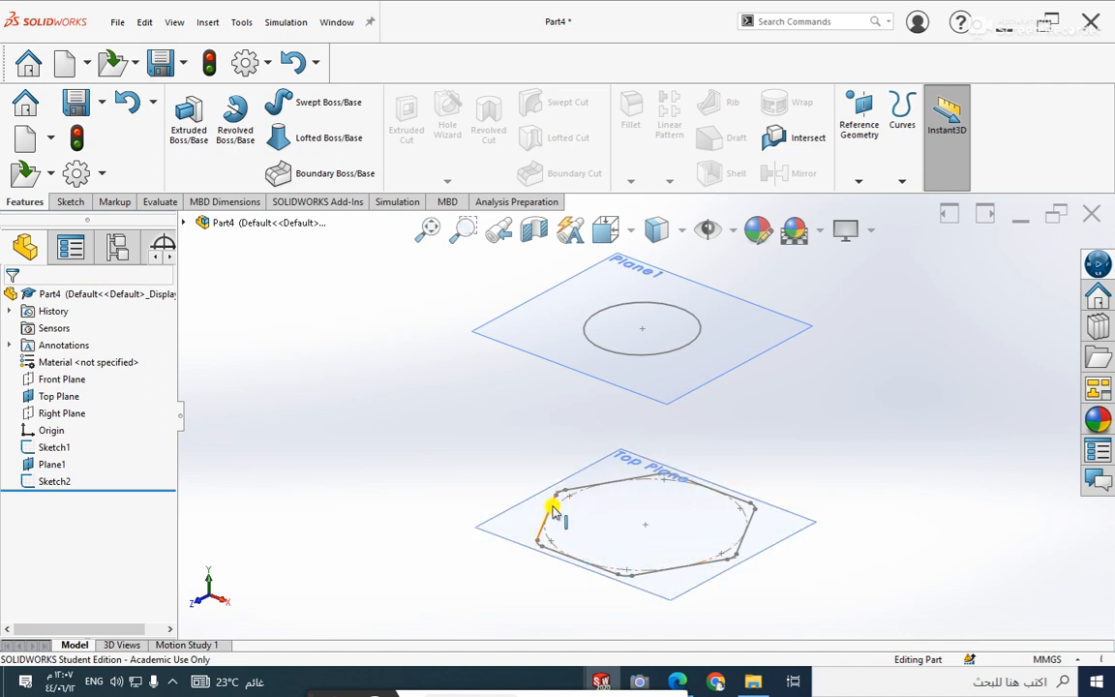
Review Plane1's offset definition from the Top Plane and examine both profile sketches from above
right_click(47, 463)
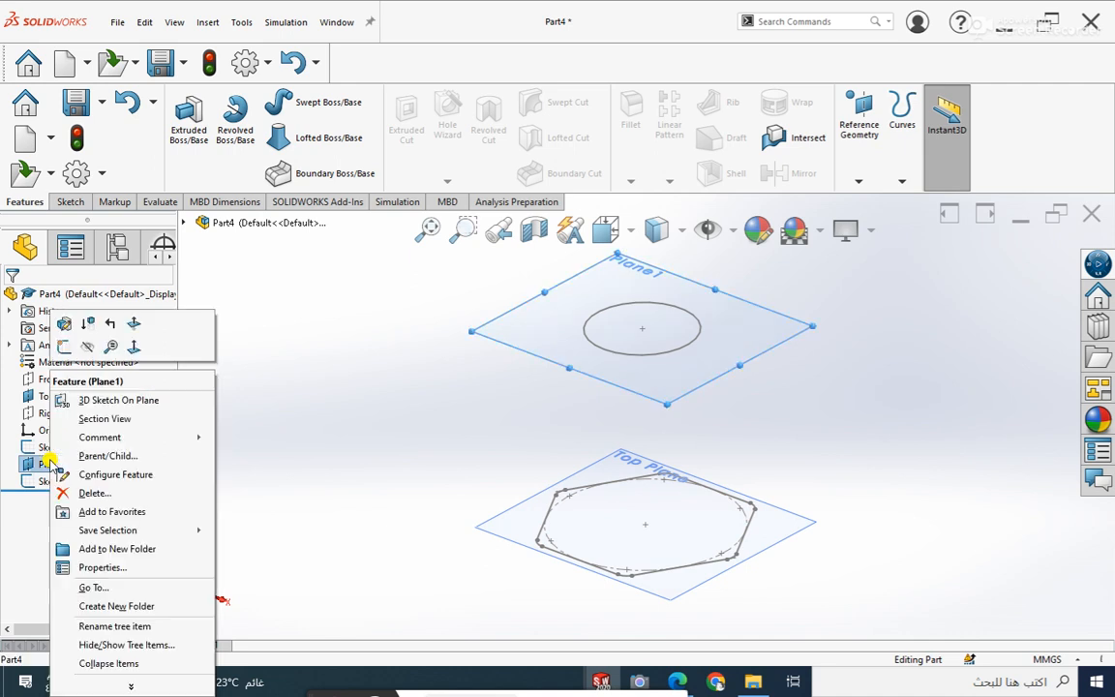
click(64, 323)
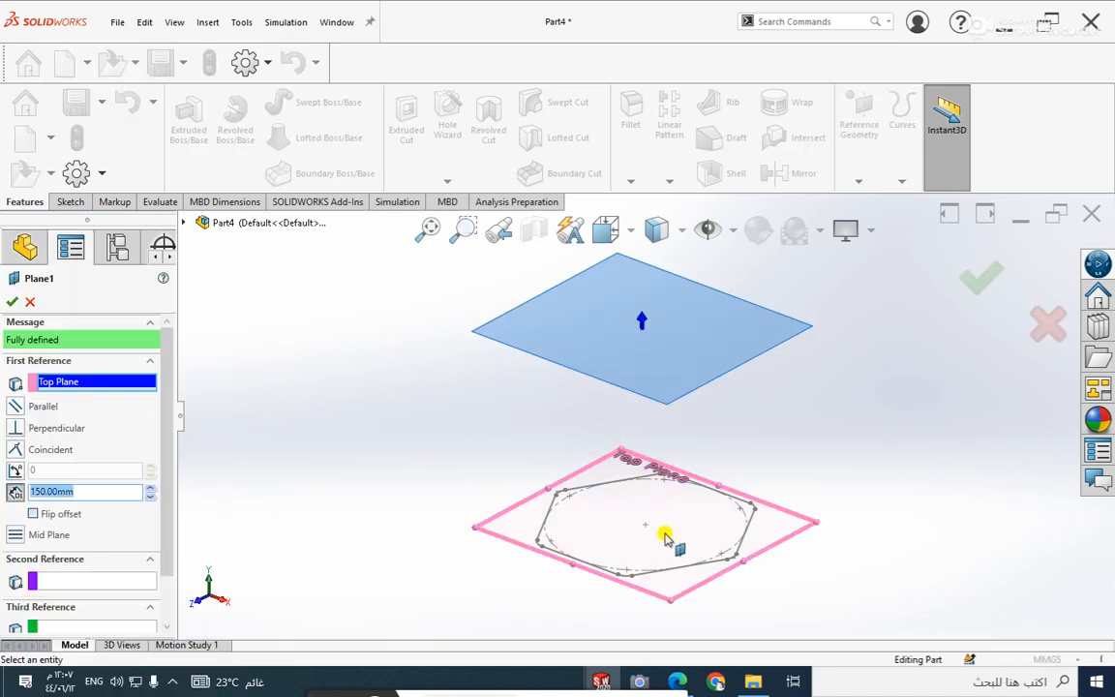
middle_drag(693, 564, 666, 508)
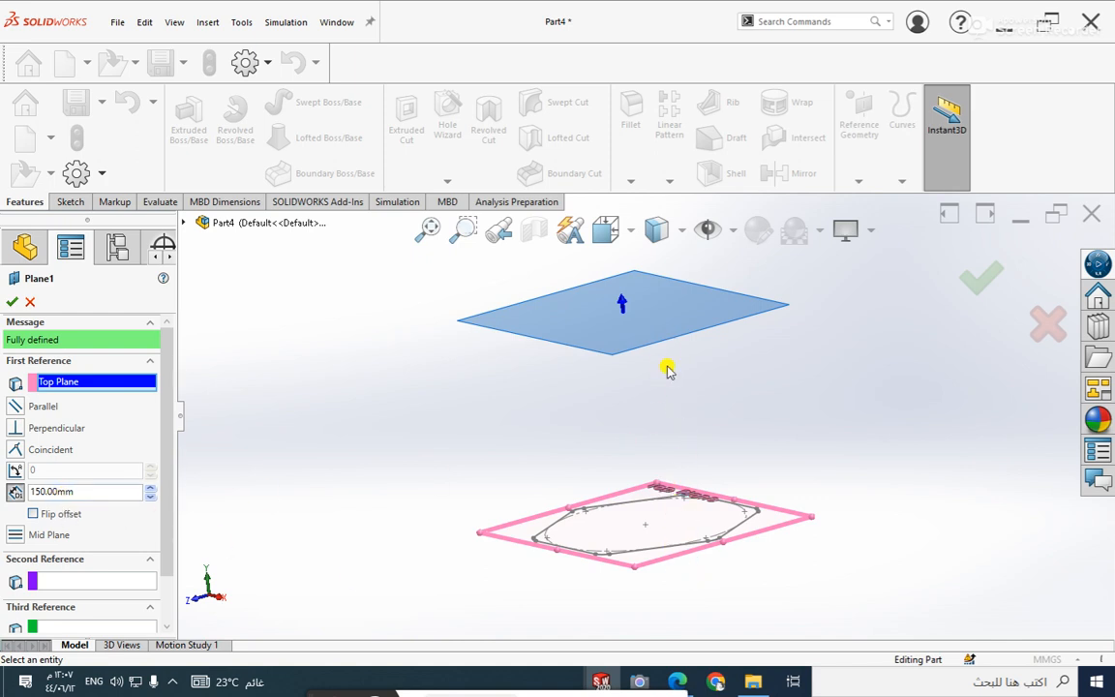
click(16, 303)
middle_drag(374, 378, 494, 375)
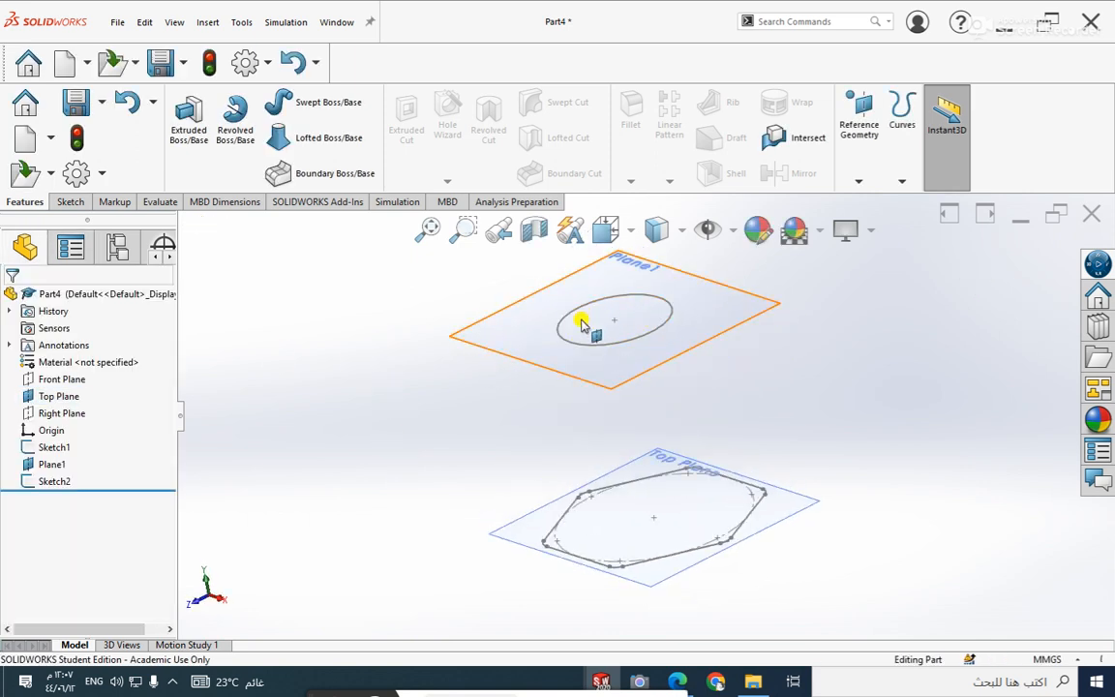
click(605, 229)
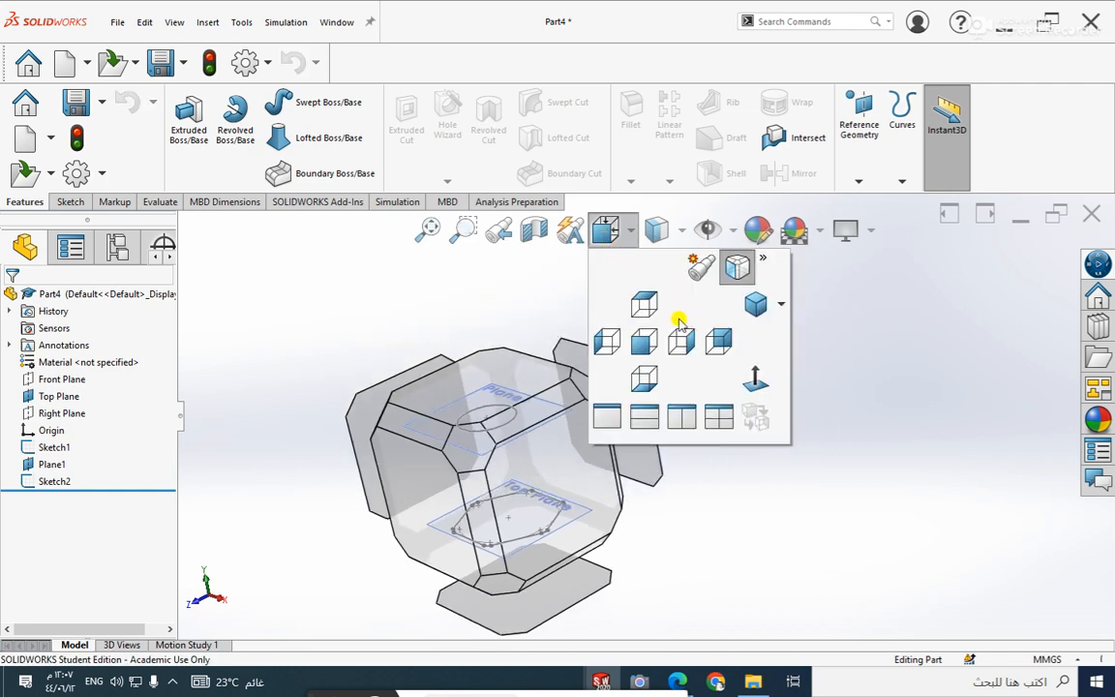
click(643, 304)
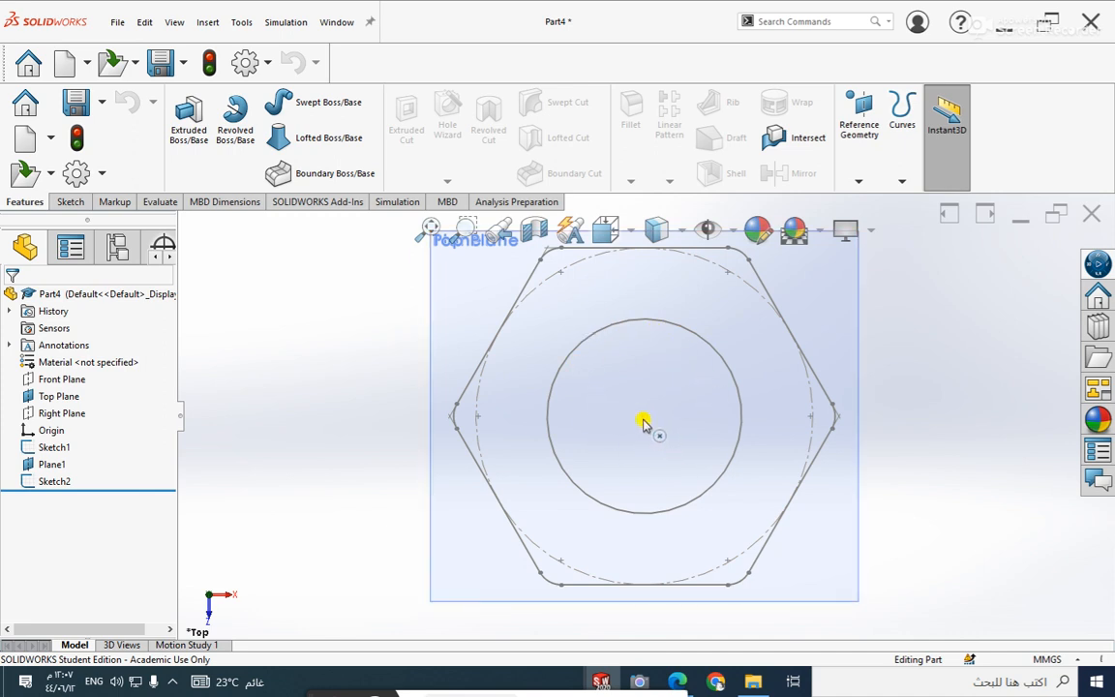
mouse_move(562, 502)
middle_down()
mouse_move(522, 274)
mouse_move(494, 311)
mouse_move(505, 307)
middle_up()
scroll(532, 321, up, 3)
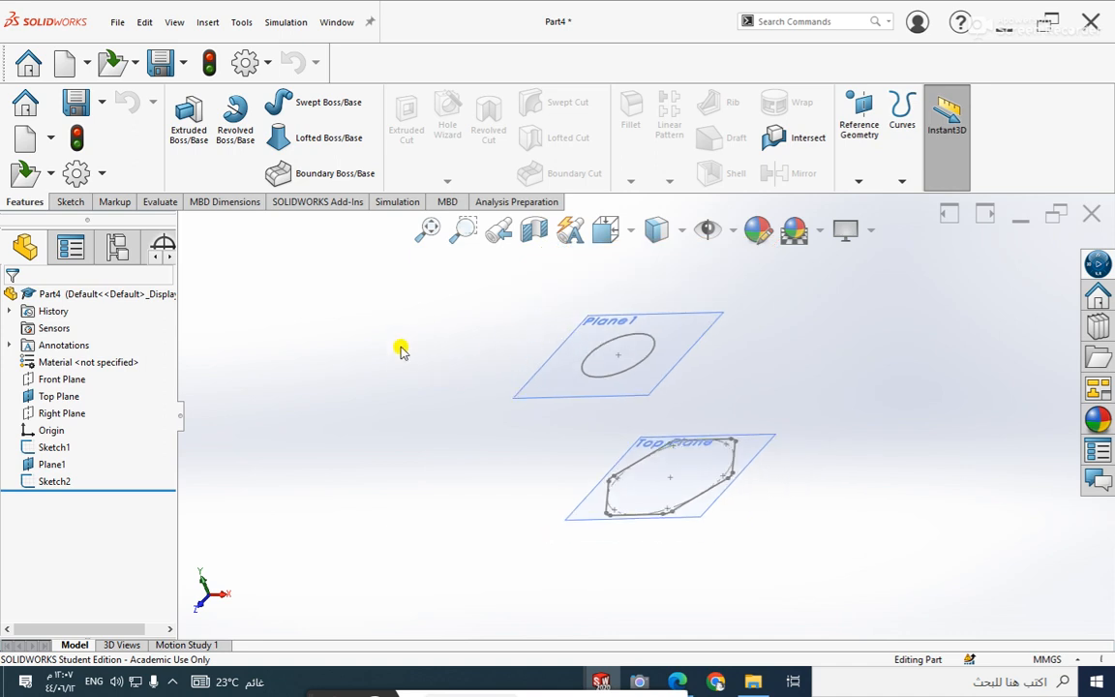
Create a lofted boss between Sketch1, the rounded hexagon, and Sketch2, the circle on Plane1
click(303, 141)
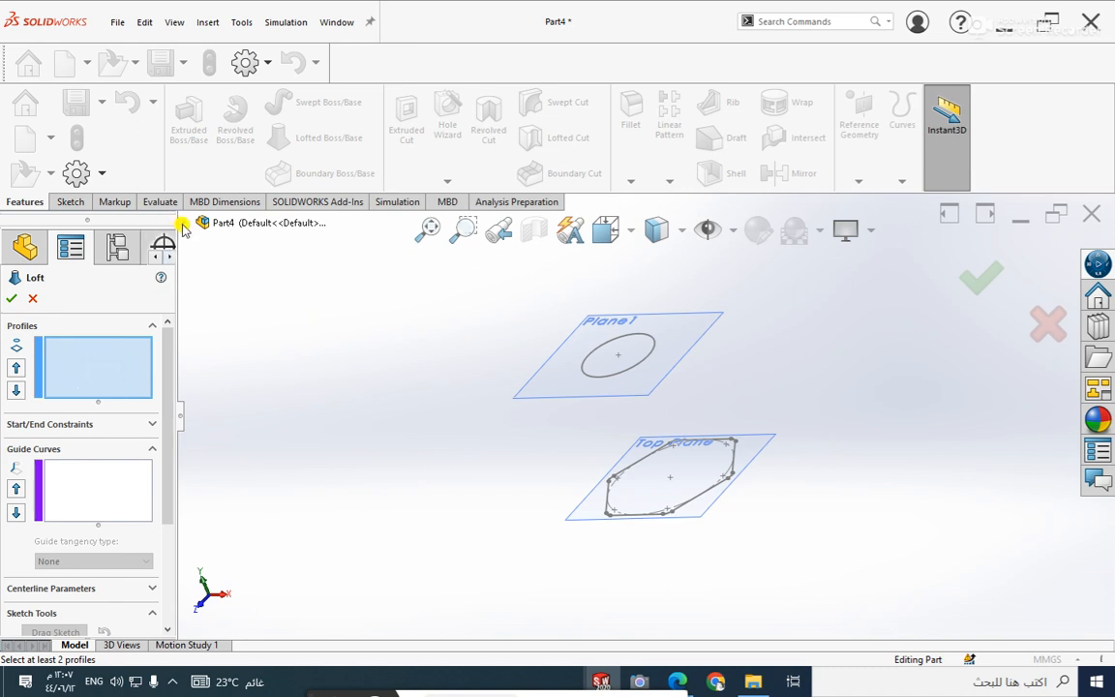
click(181, 224)
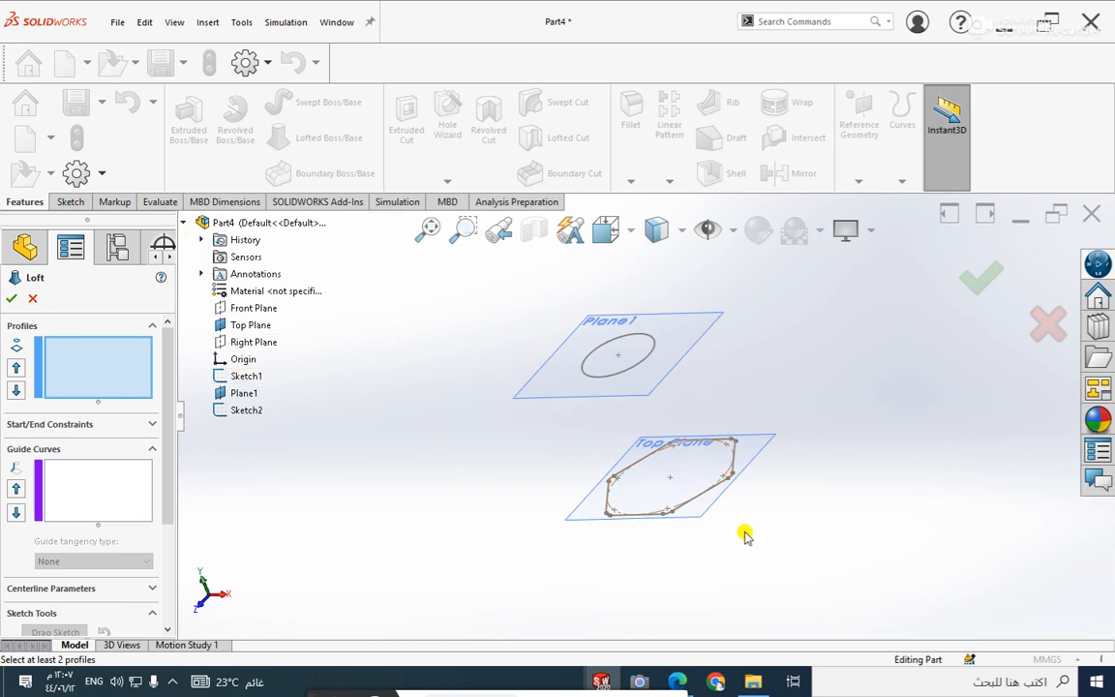
click(250, 376)
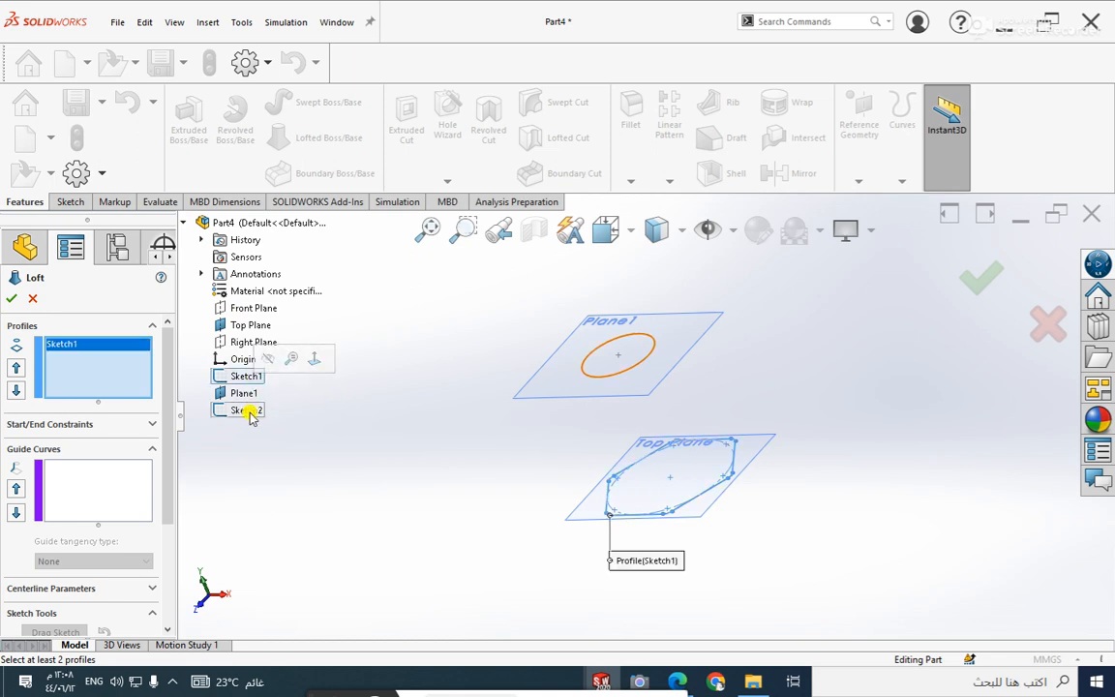
click(246, 410)
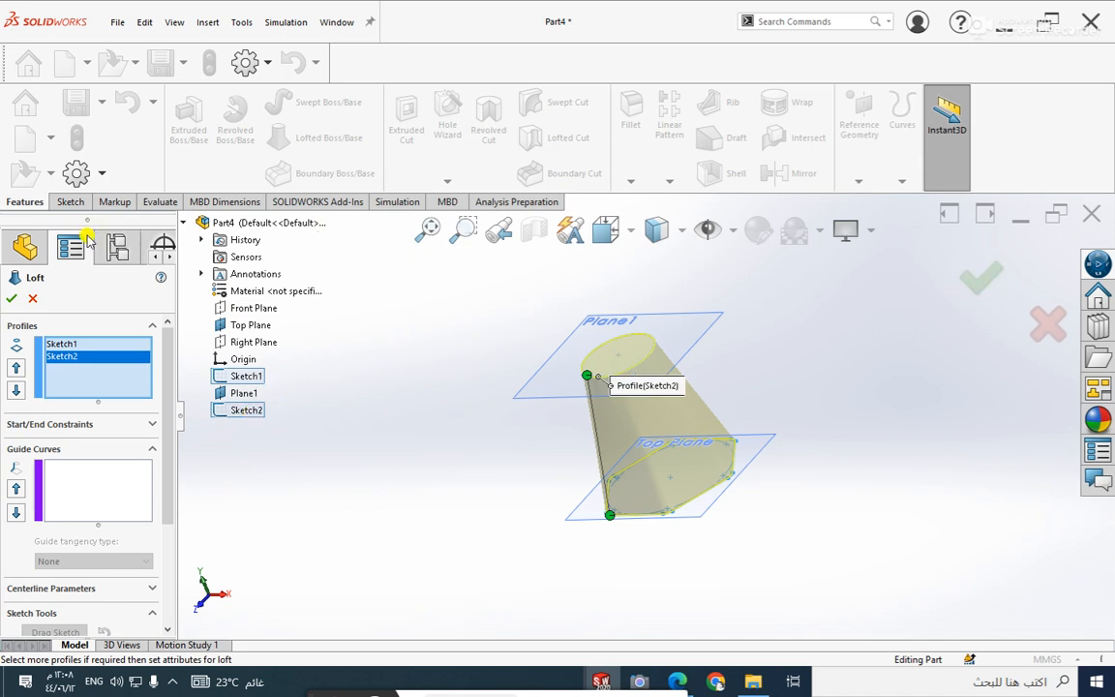
click(11, 296)
middle_drag(433, 457, 461, 457)
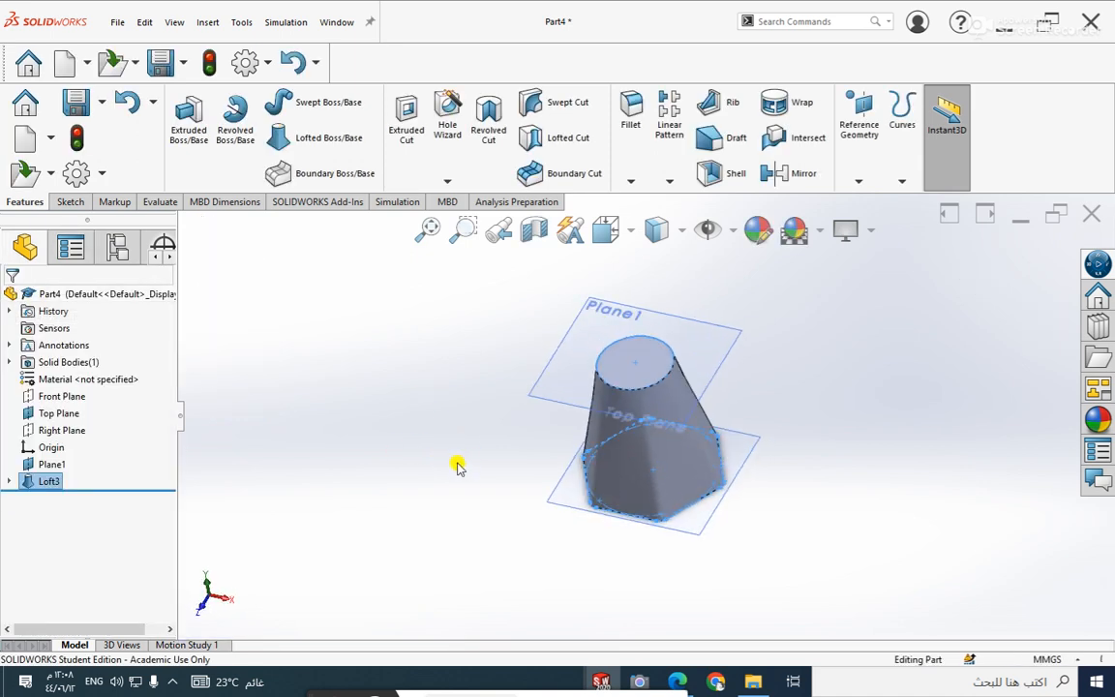
Switch to the Part2 document and delete its Loft2 feature, keeping the two circle sketches
click(1020, 214)
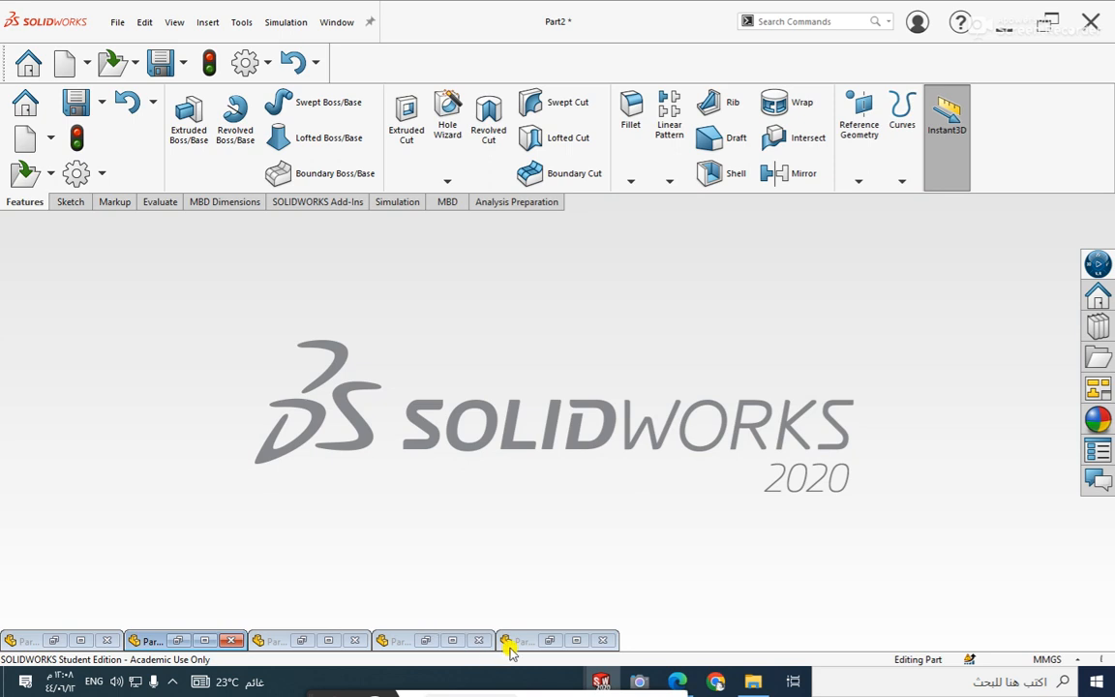
click(204, 639)
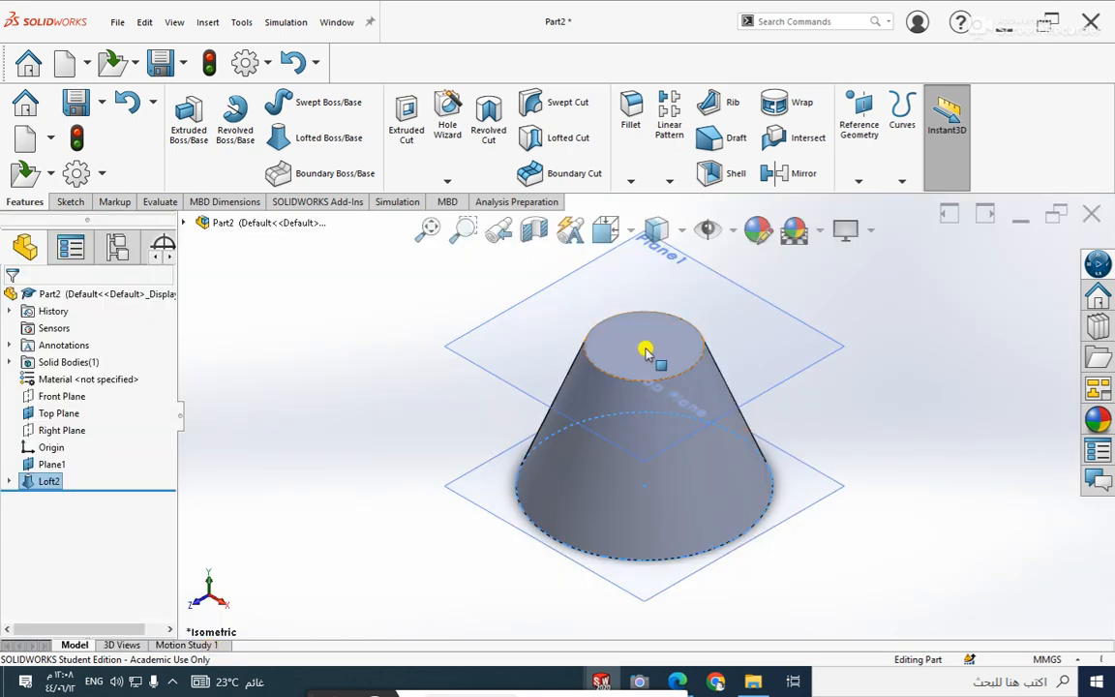
click(483, 559)
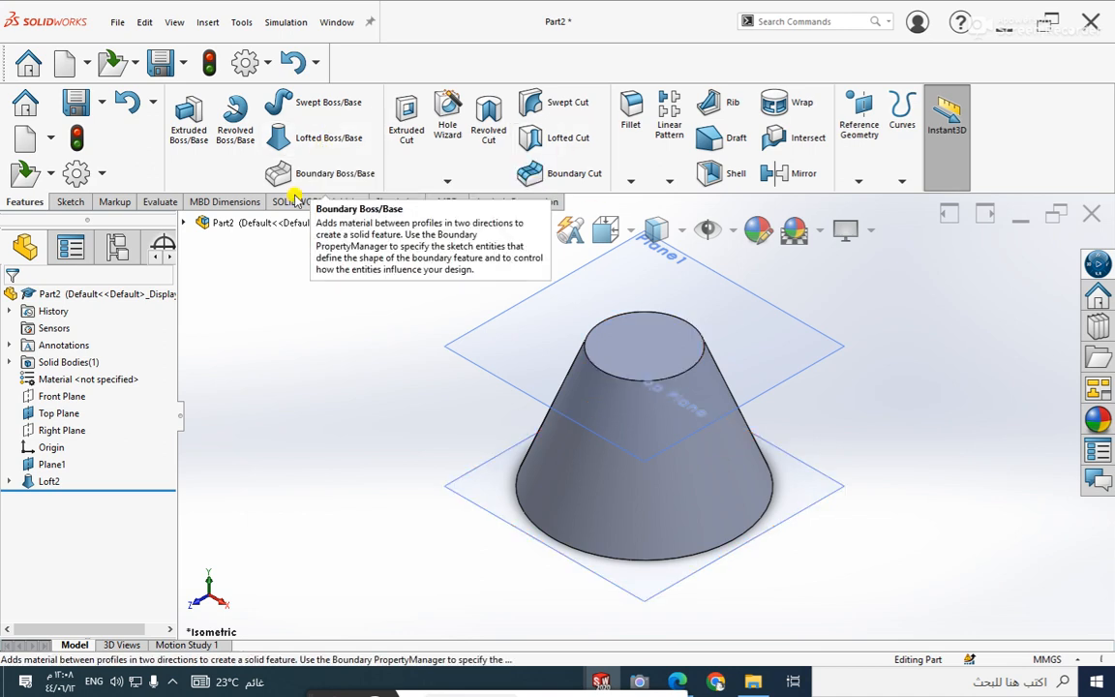
right_click(29, 482)
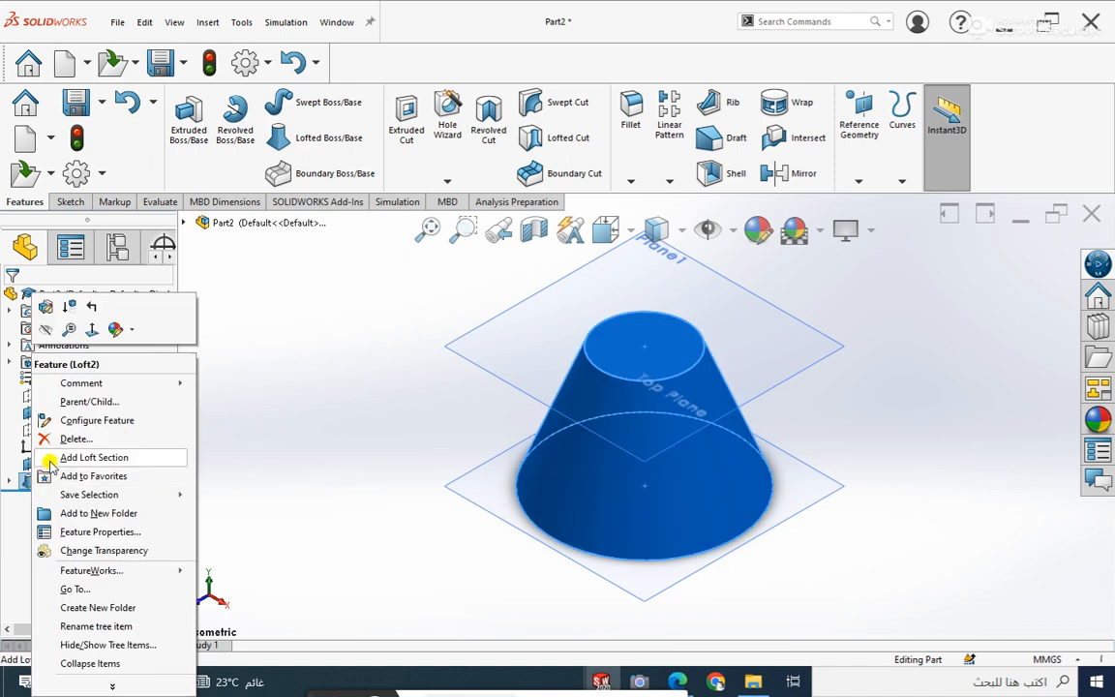
click(55, 437)
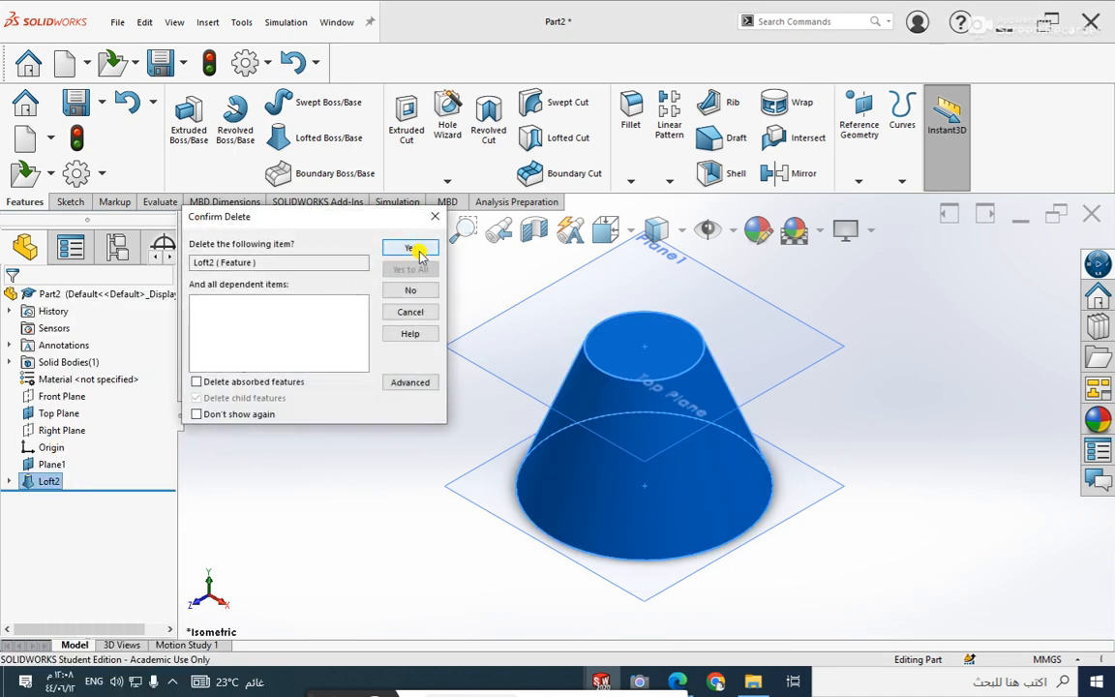
click(409, 249)
Set up a lofted boss with Sketch1 and Sketch2, the large and small circles, as profiles
mouse_move(418, 367)
middle_down()
mouse_move(438, 383)
mouse_move(423, 535)
mouse_move(431, 577)
middle_up()
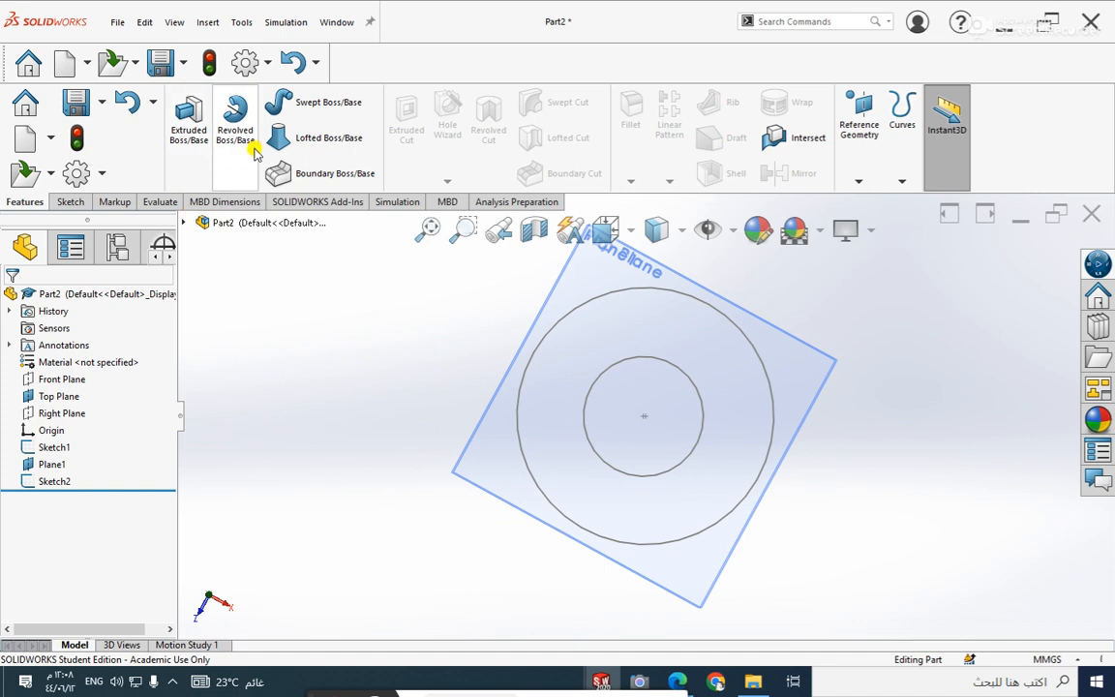
click(311, 137)
middle_drag(394, 491, 349, 358)
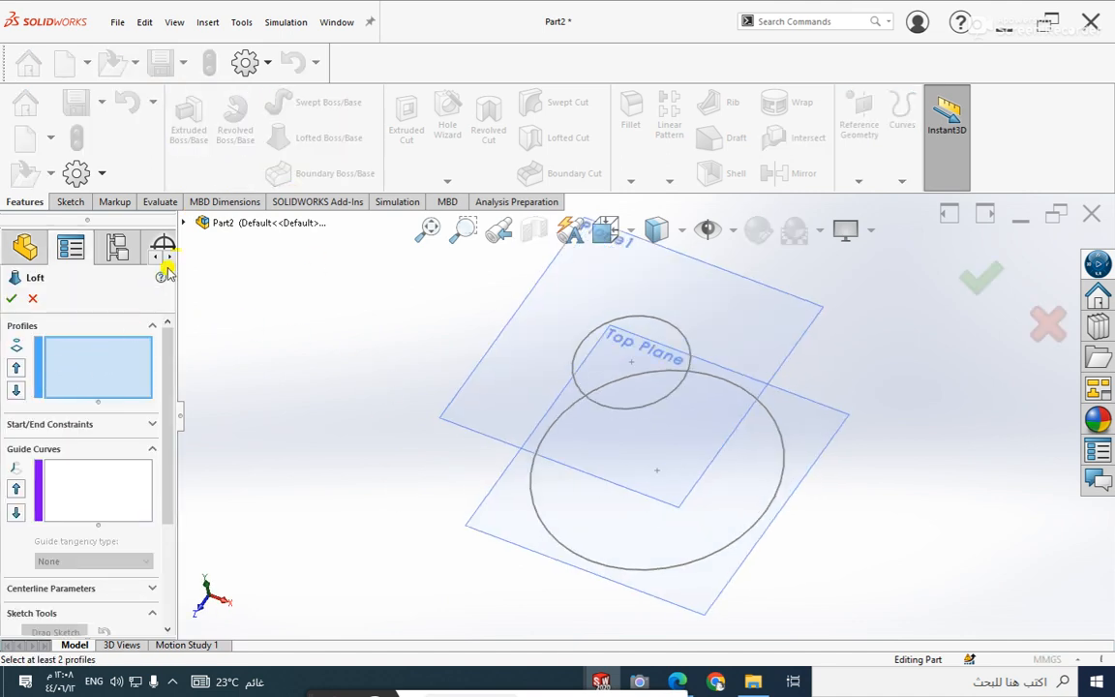
click(184, 223)
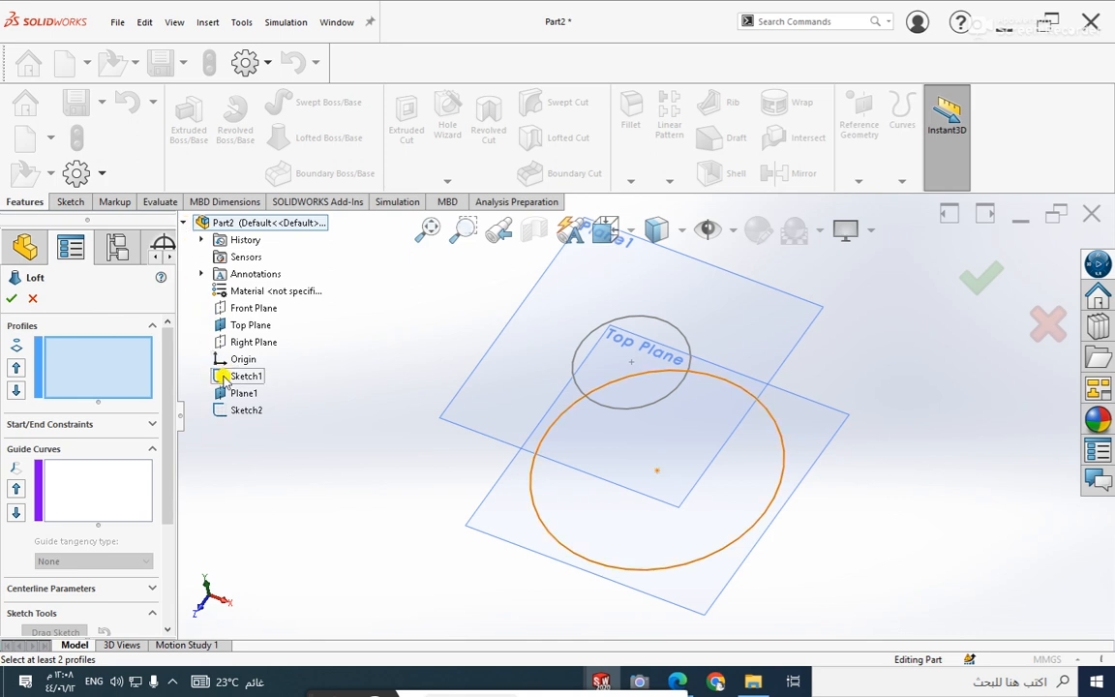
mouse_move(303, 420)
middle_down()
mouse_move(346, 390)
mouse_move(348, 418)
middle_up()
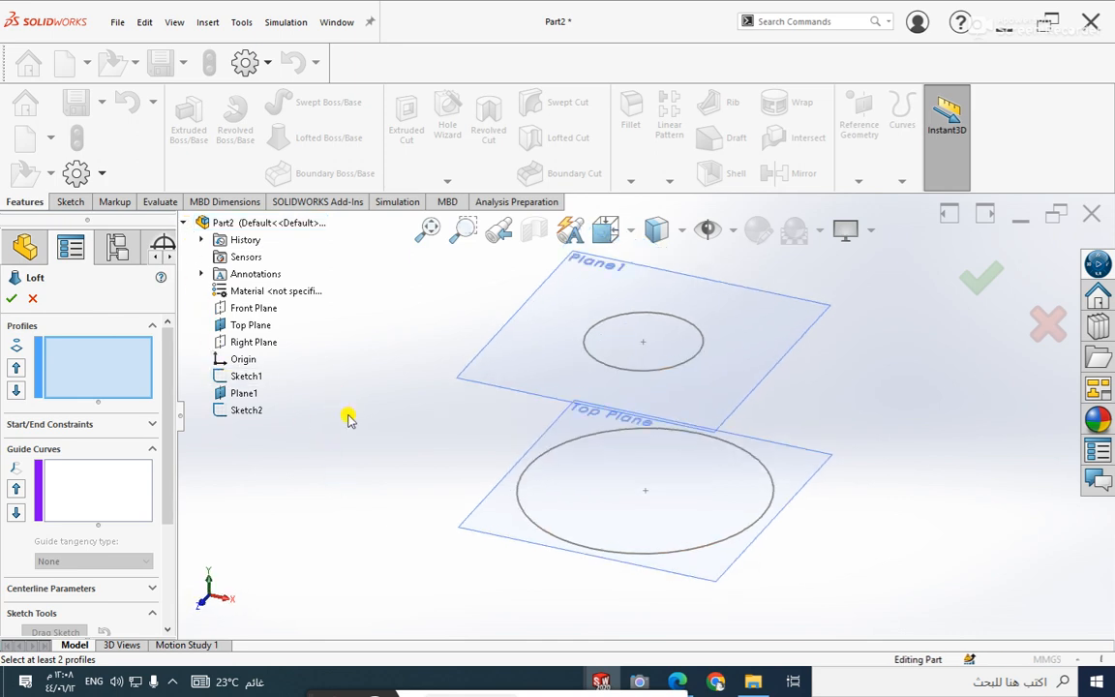
click(247, 377)
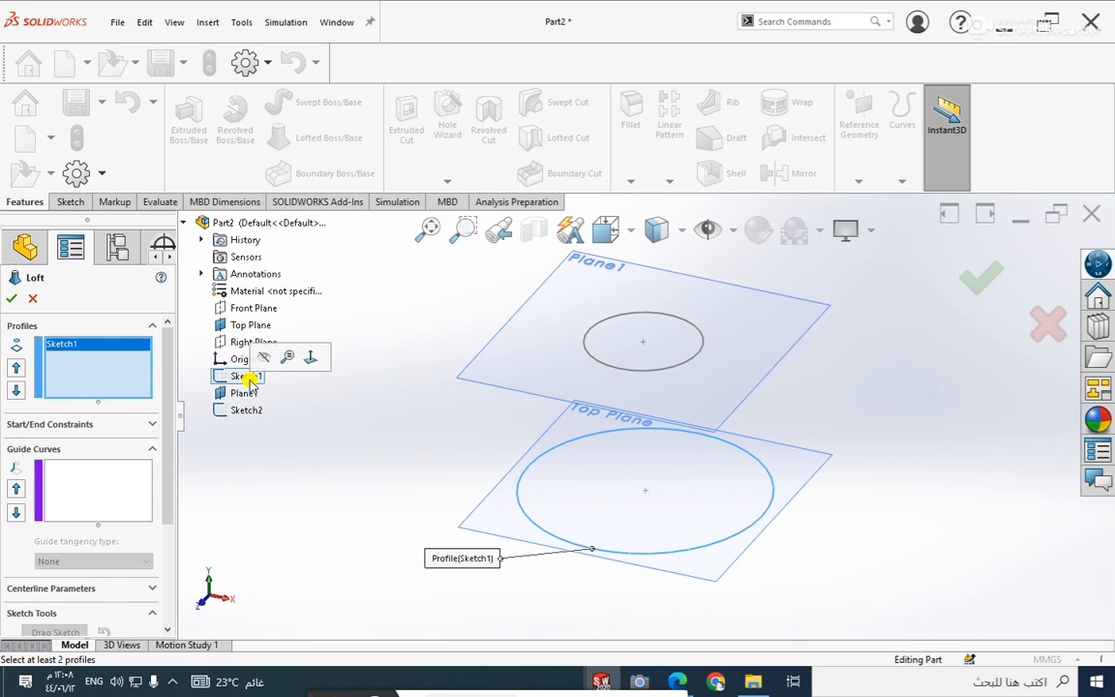
click(248, 410)
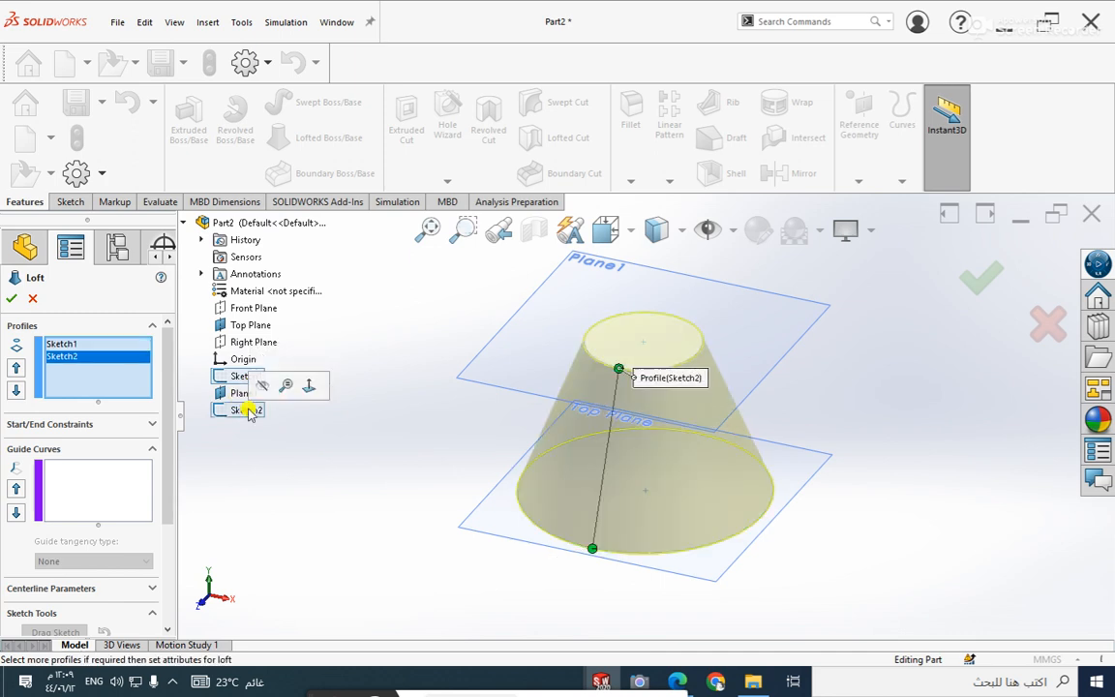
middle_drag(450, 465, 436, 478)
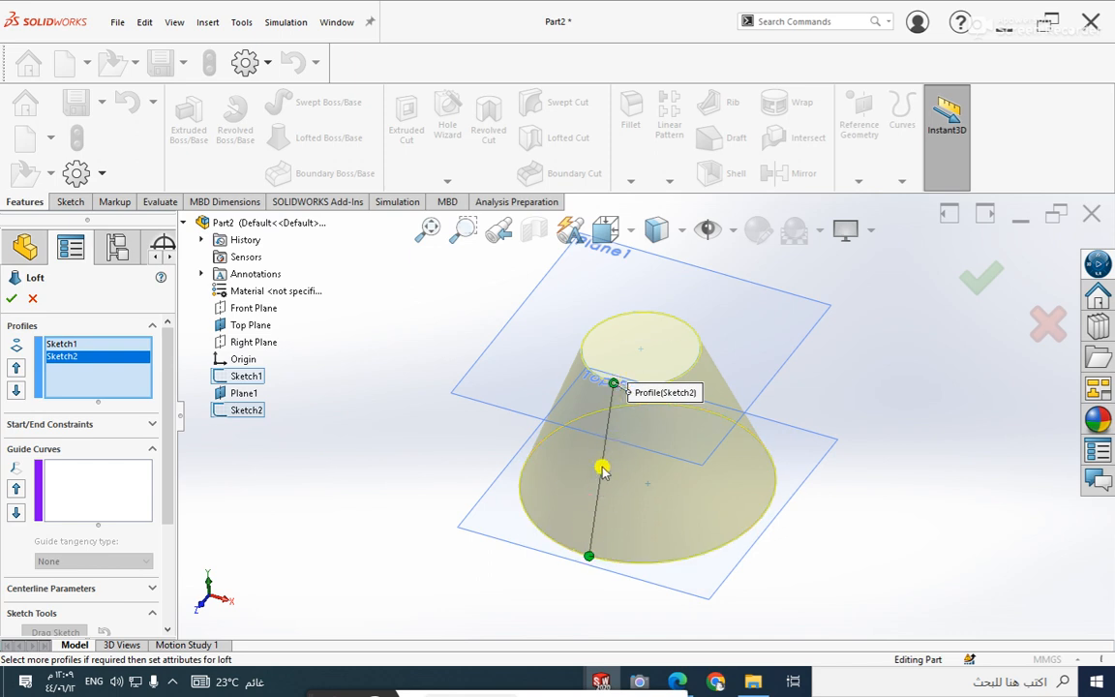
Try moving the loft's upper connector point around the small circle to twist the shape, and cancel the loft
middle_drag(607, 387, 615, 459)
drag(613, 457, 580, 395)
middle_drag(494, 564, 566, 372)
middle_drag(597, 334, 512, 480)
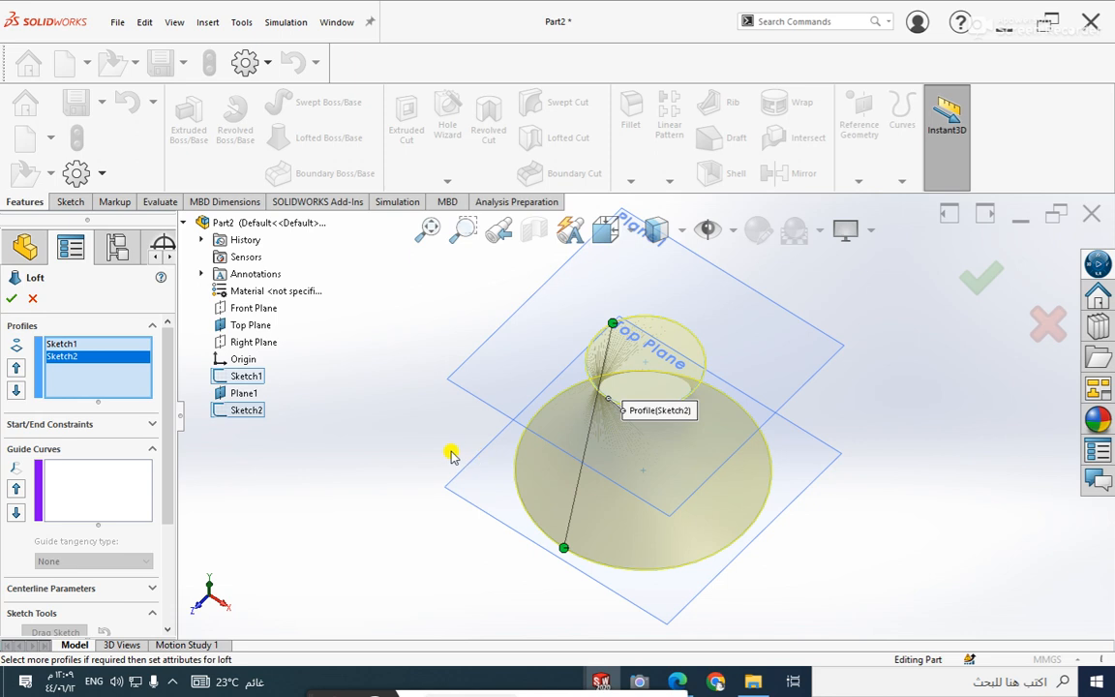
middle_drag(564, 385, 630, 354)
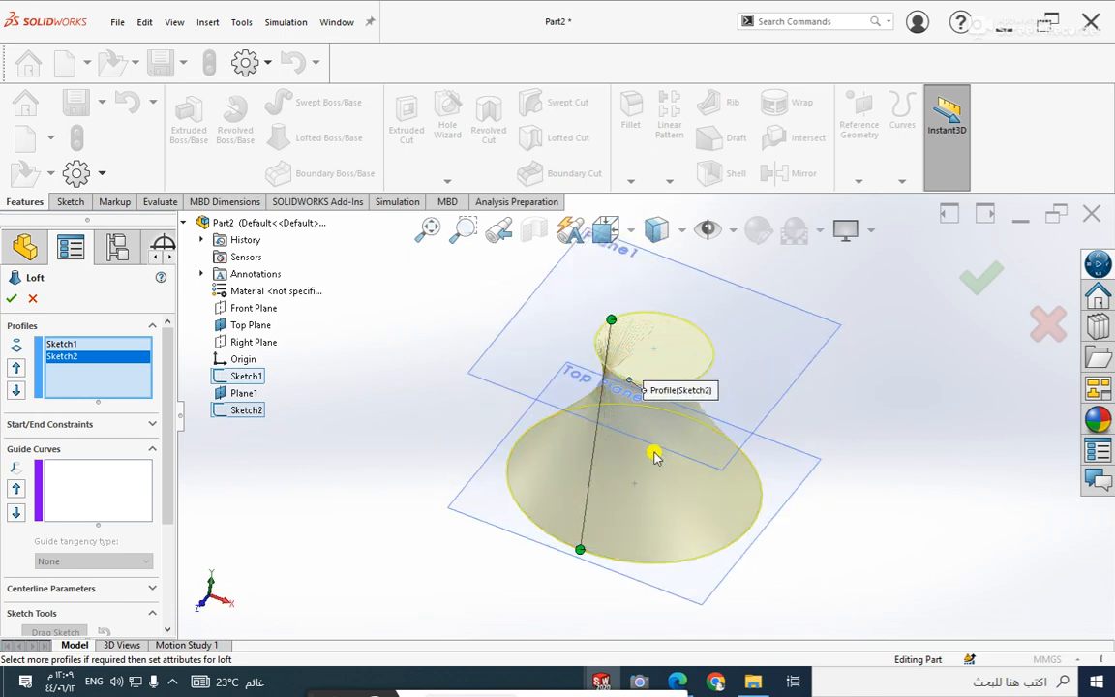
middle_drag(653, 423, 594, 406)
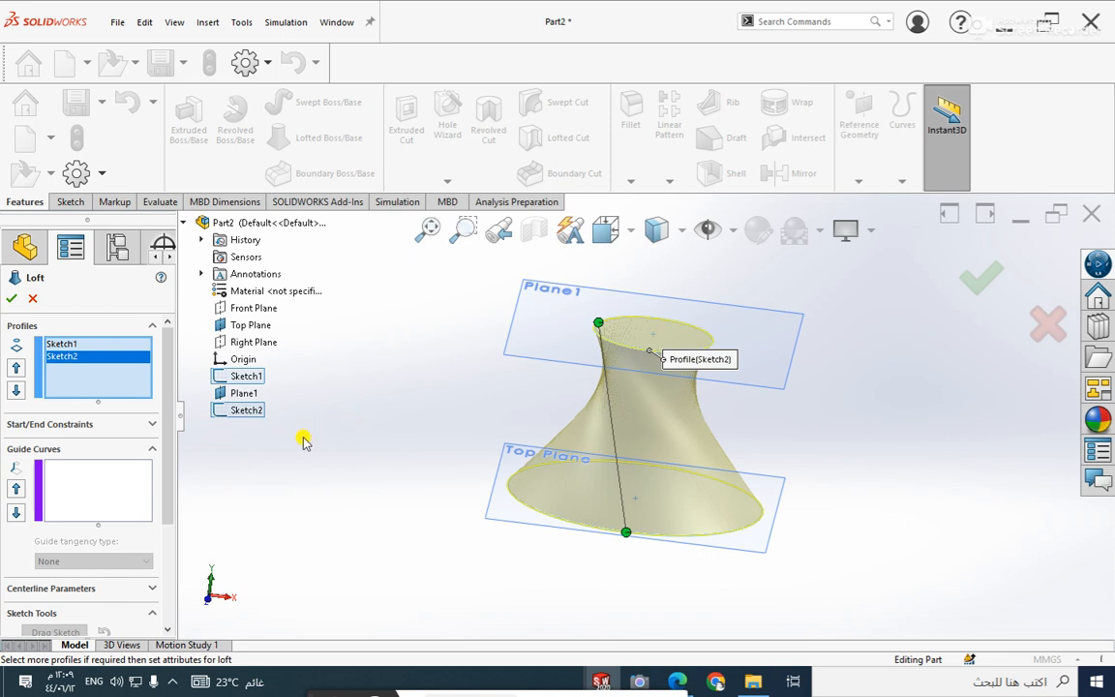
key(Escape)
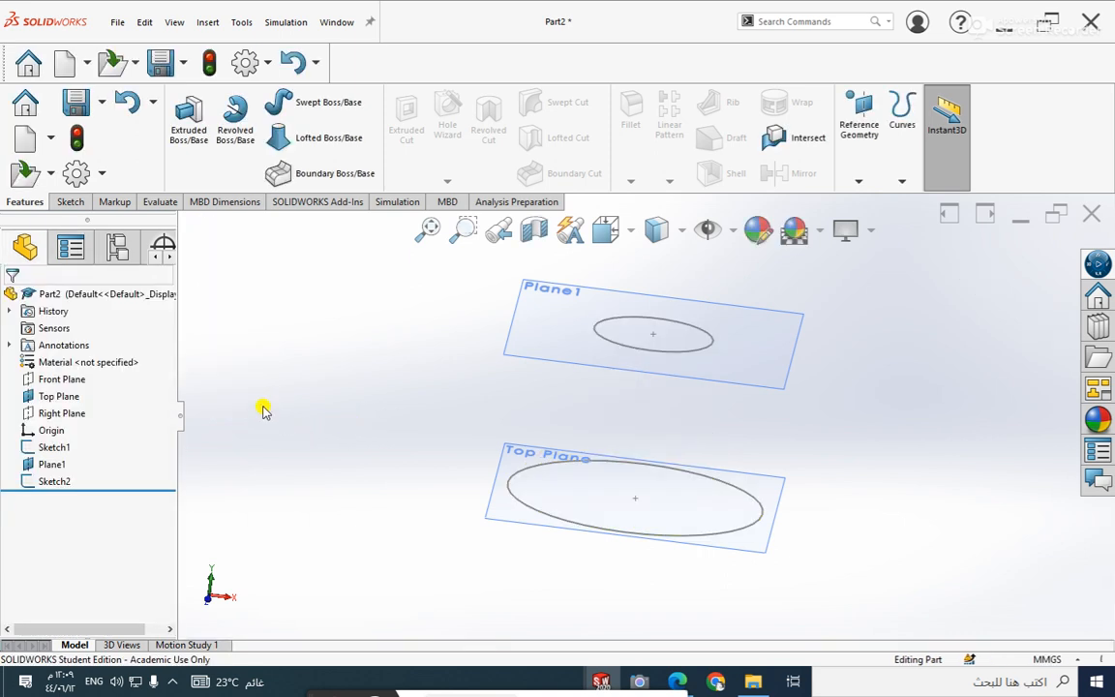
Create a lofted boss between Sketch1, the large circle on the Top Plane, and Sketch2, the small circle on Plane1
click(301, 143)
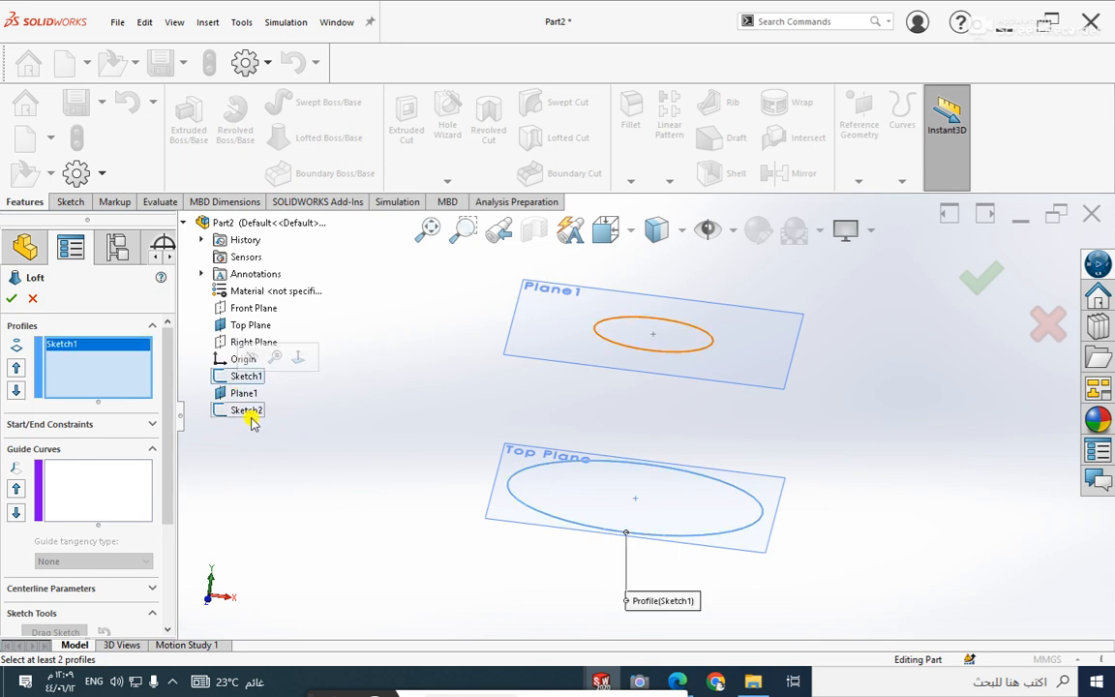
right_click(76, 350)
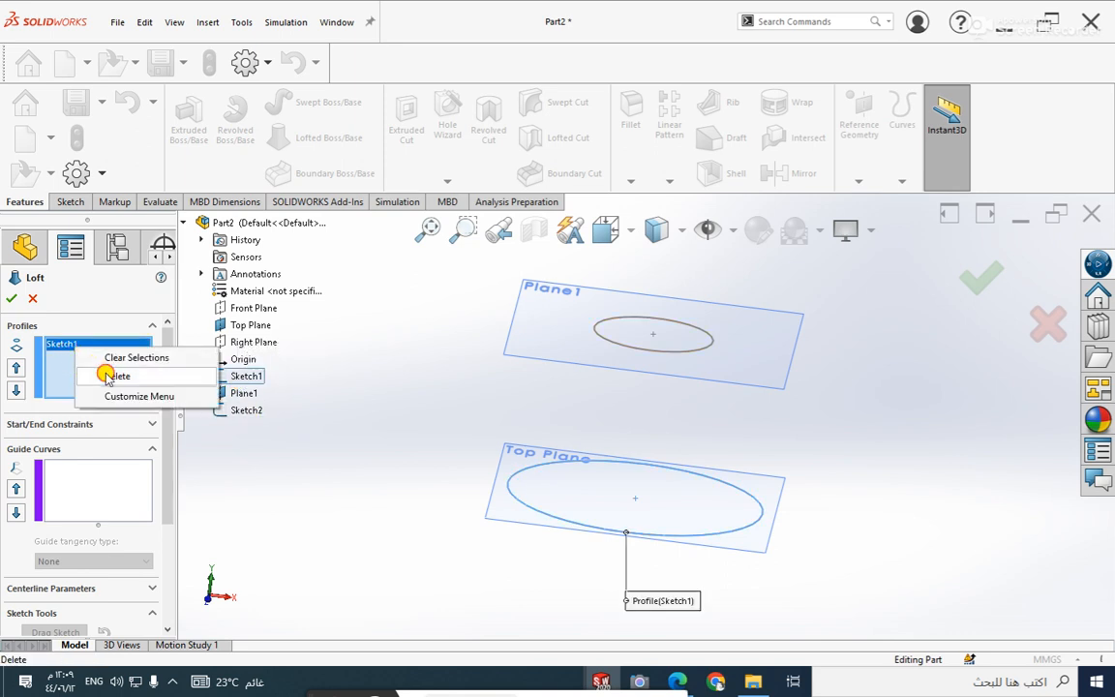
click(73, 376)
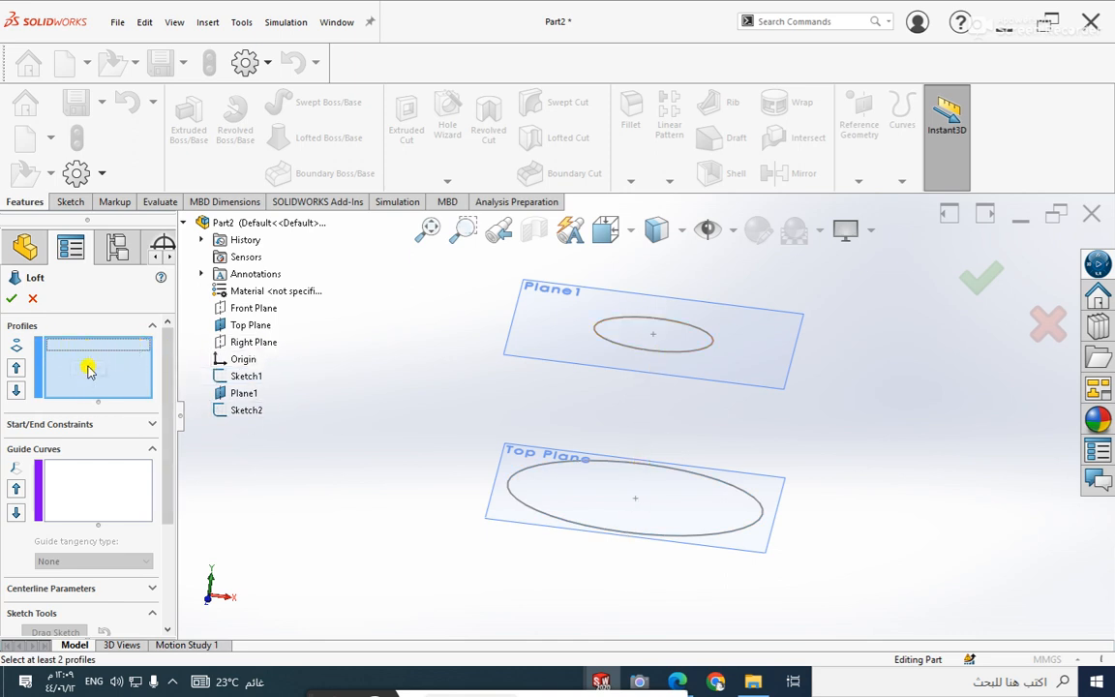
click(243, 378)
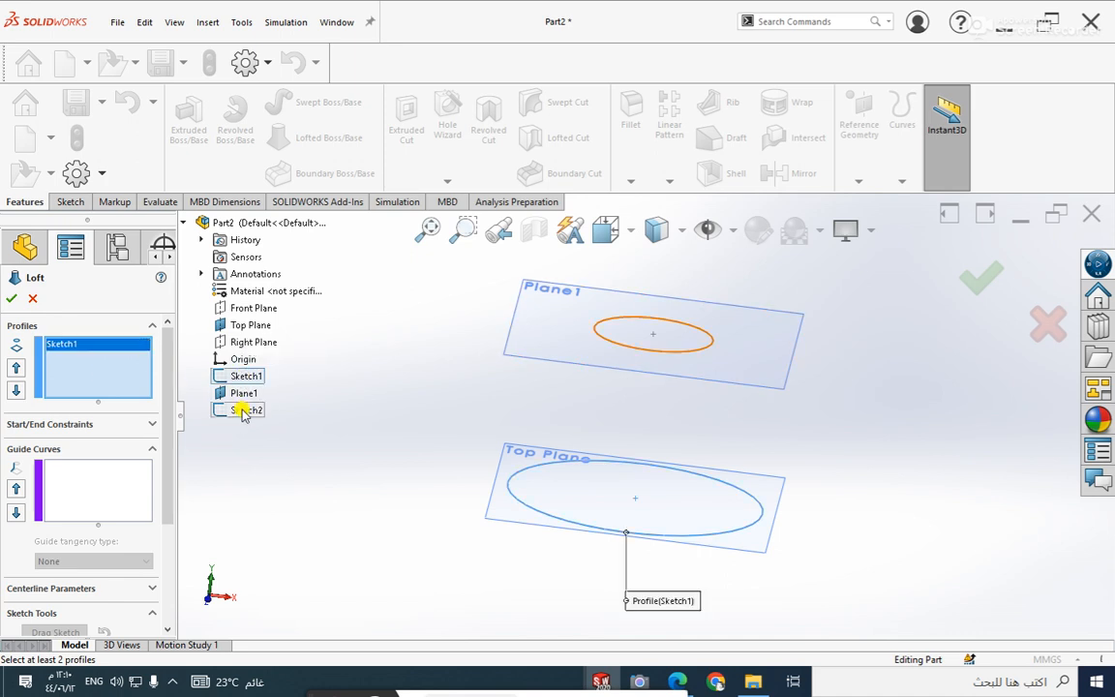
click(243, 410)
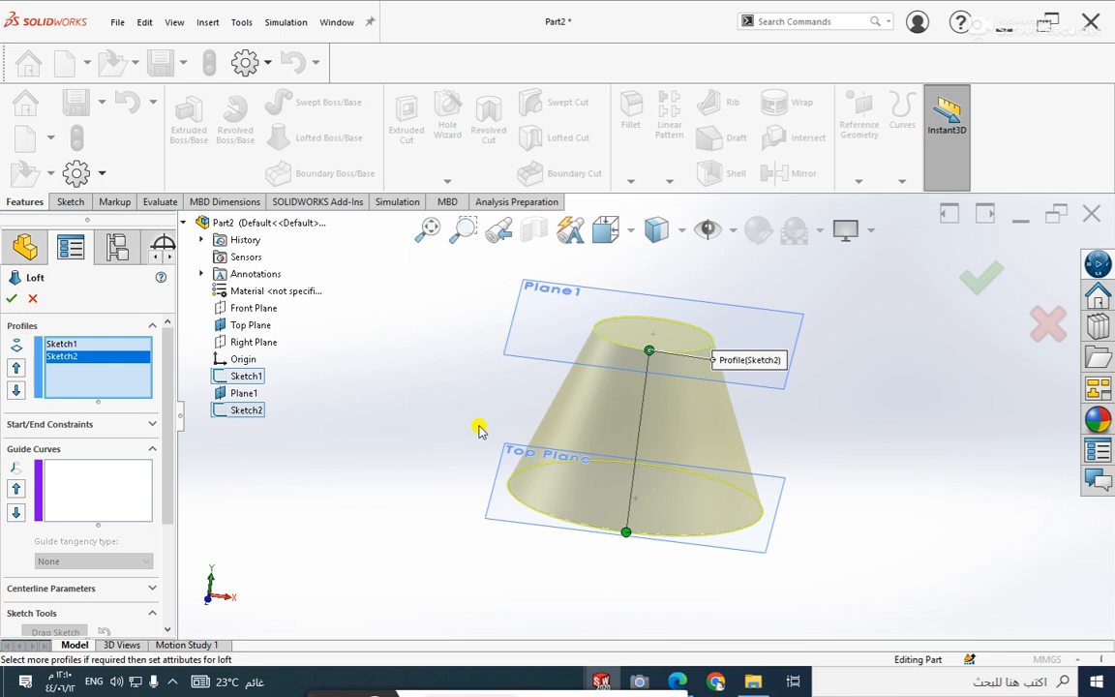
middle_drag(578, 423, 470, 528)
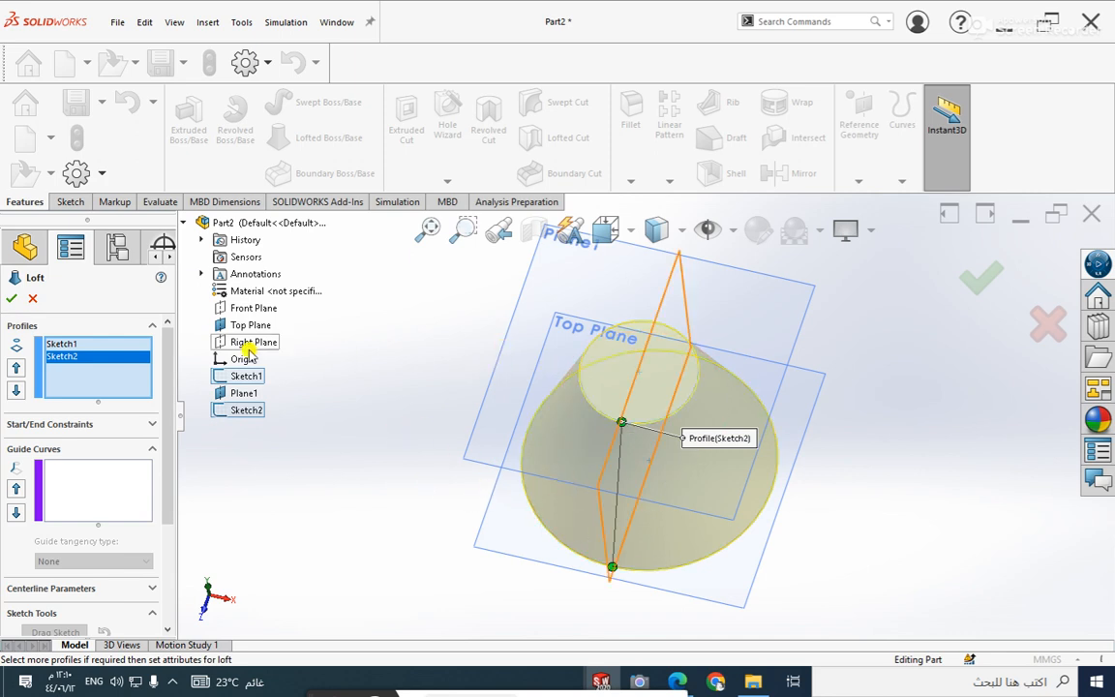
click(11, 301)
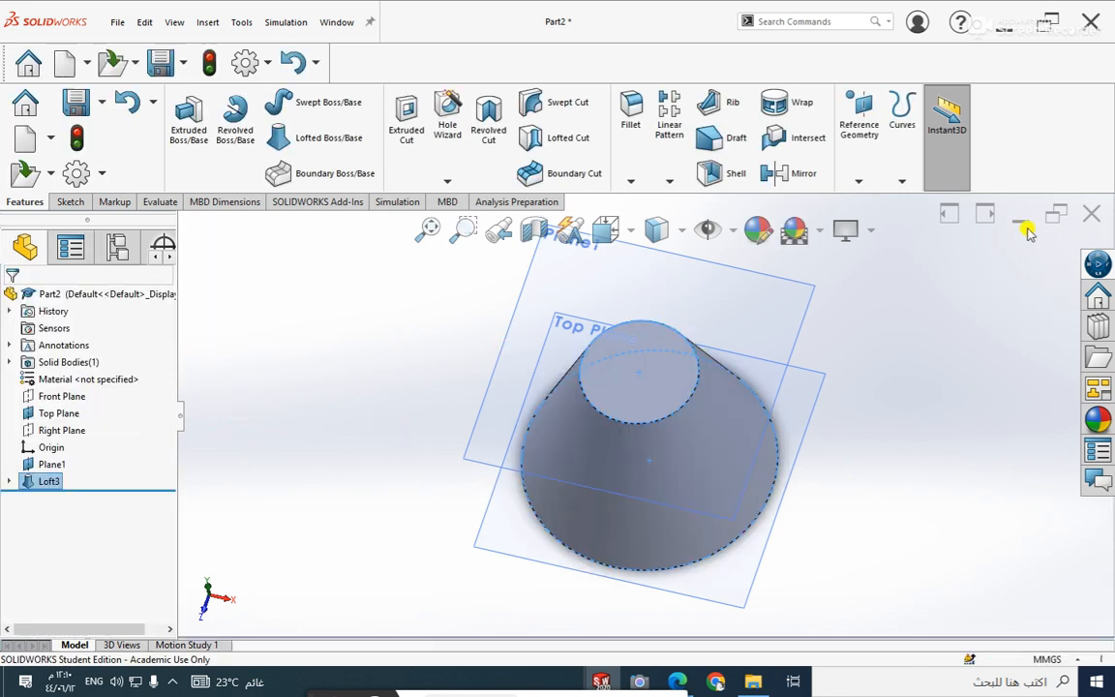
Switch to the Part1 document and delete its Loft2 feature, keeping the two rounded square sketches
click(1021, 222)
click(330, 639)
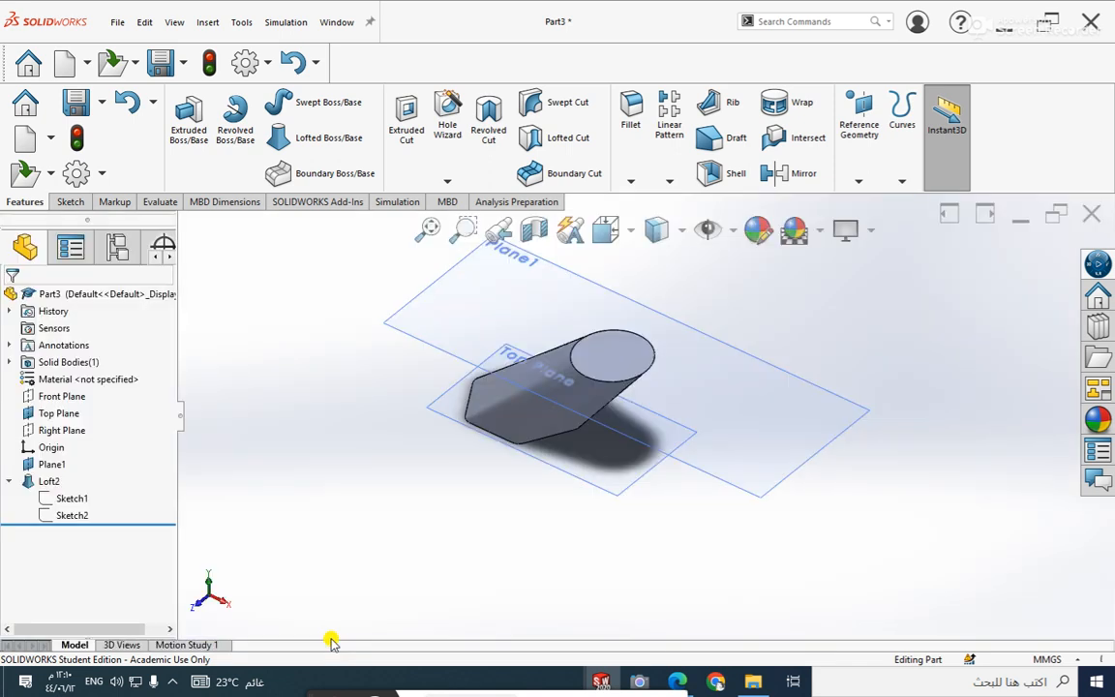
click(1008, 222)
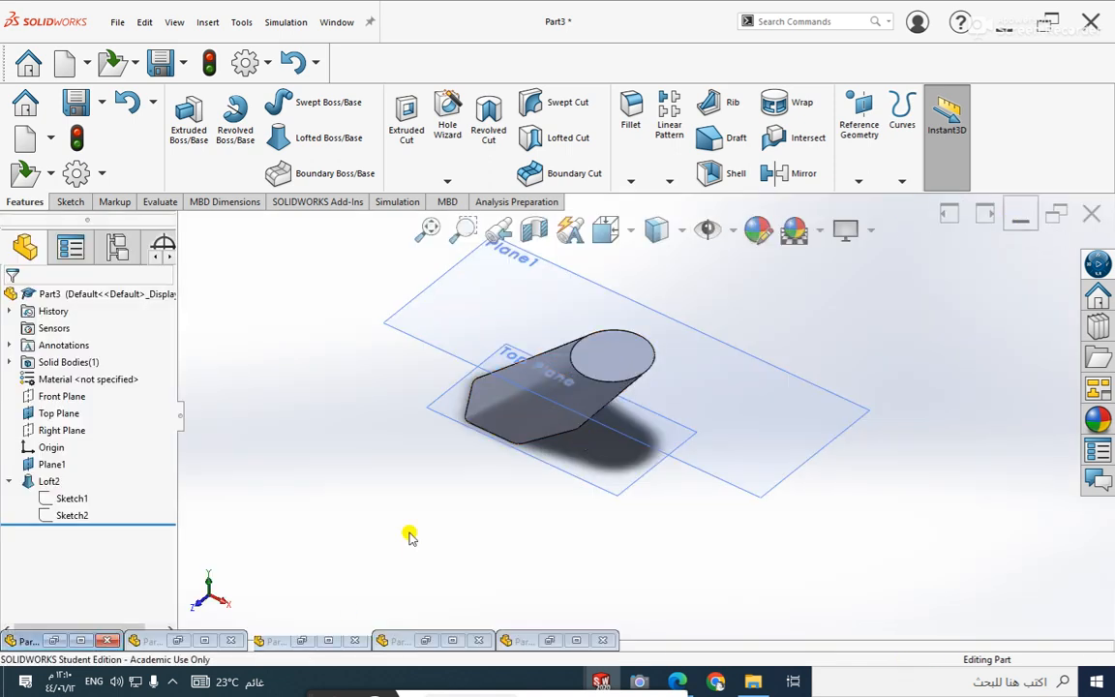
click(81, 640)
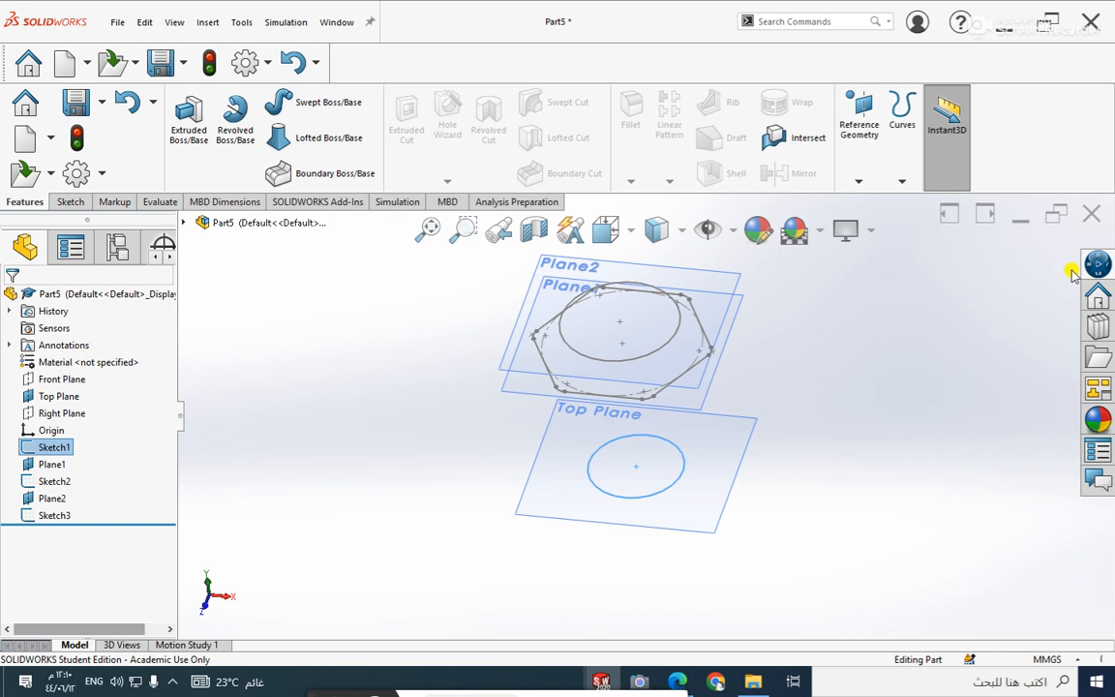
click(1016, 224)
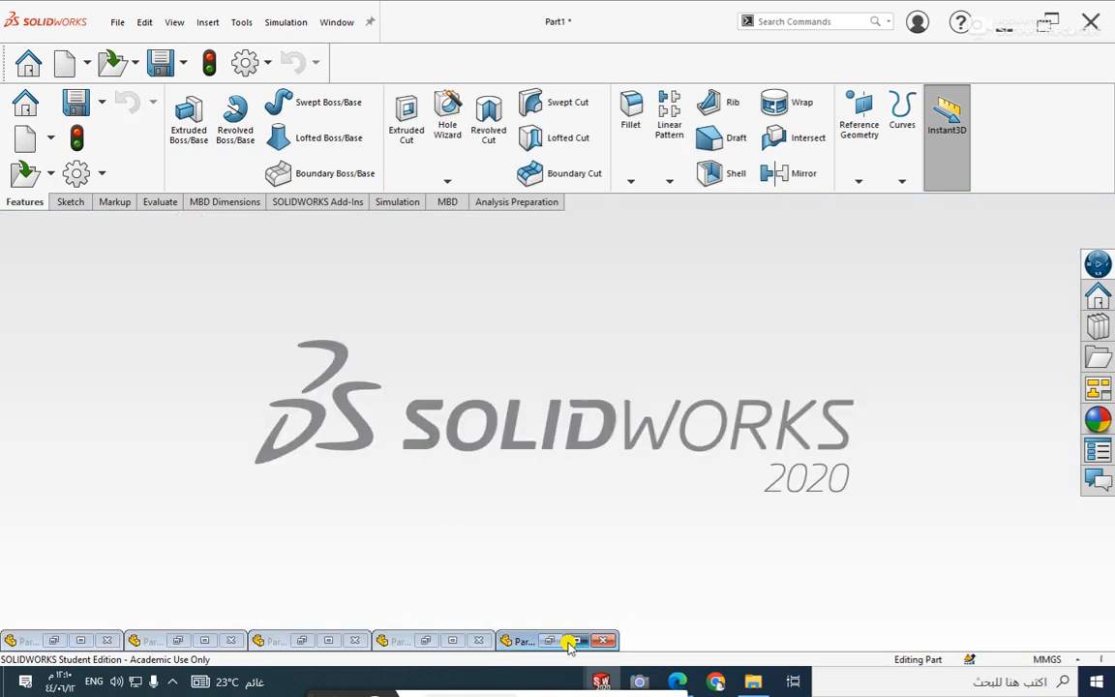
click(570, 640)
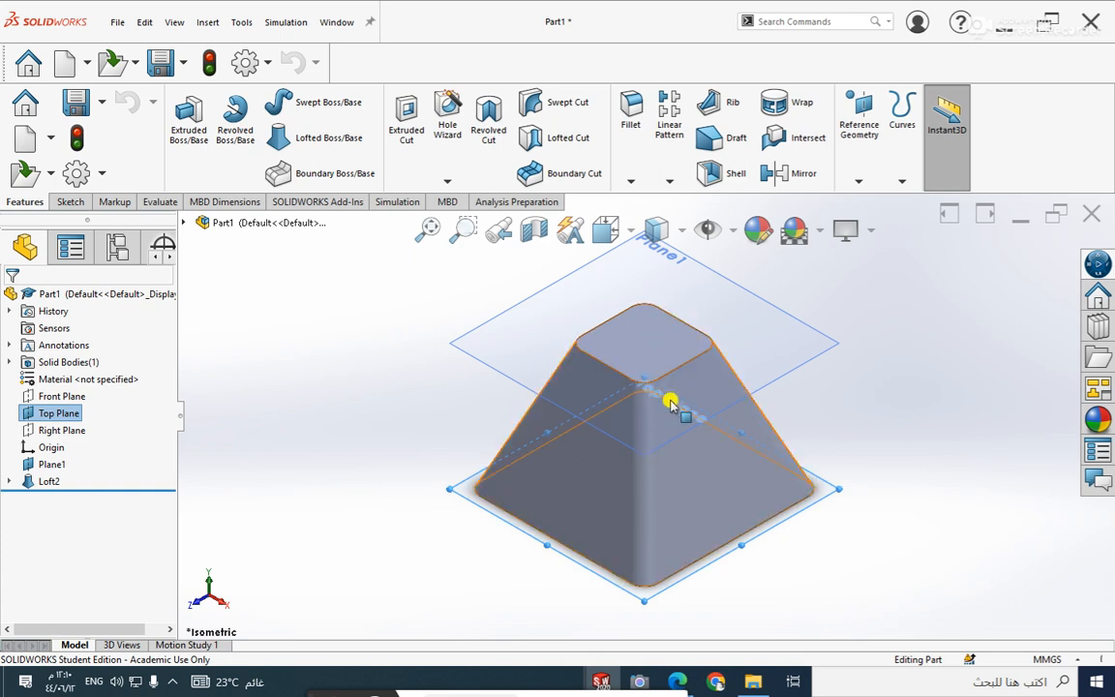
right_click(48, 481)
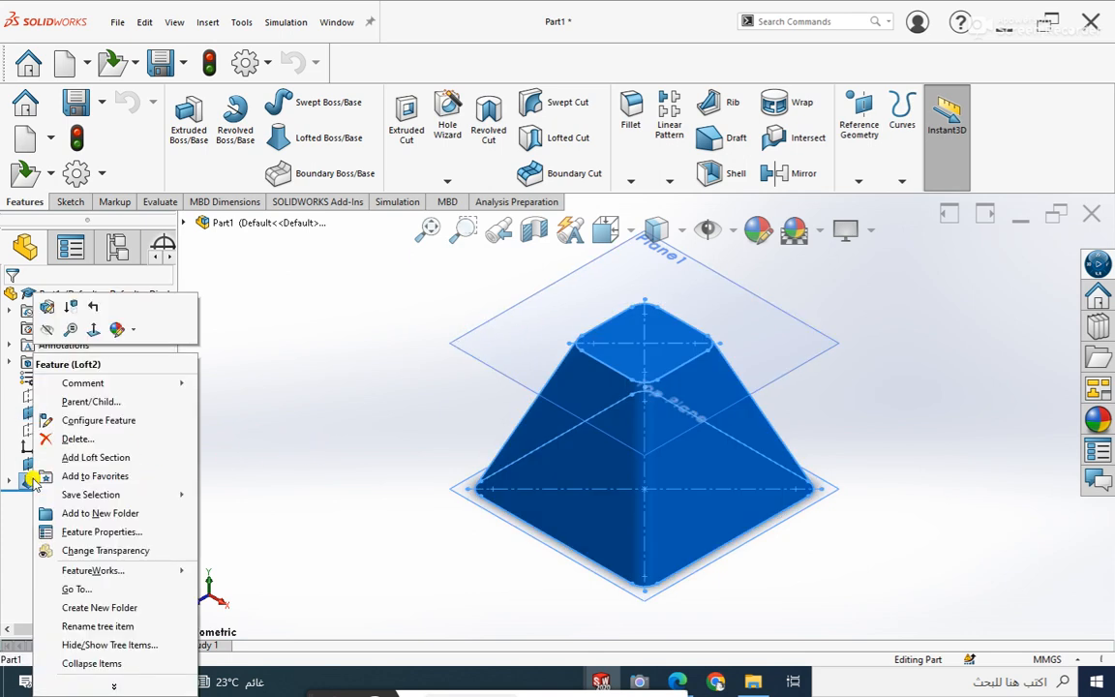
click(49, 439)
click(409, 249)
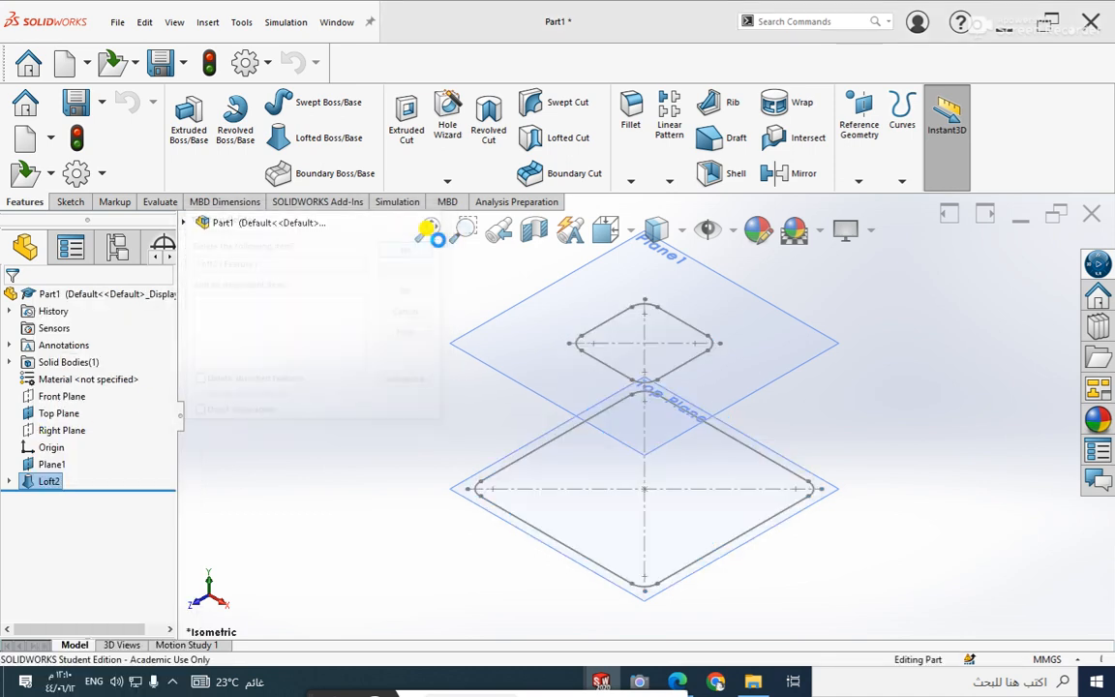
Create a lofted boss between Sketch1, the large rounded square, and Sketch2, the small rounded square on Plane1
mouse_move(497, 468)
middle_down()
mouse_move(522, 335)
mouse_move(518, 423)
middle_up()
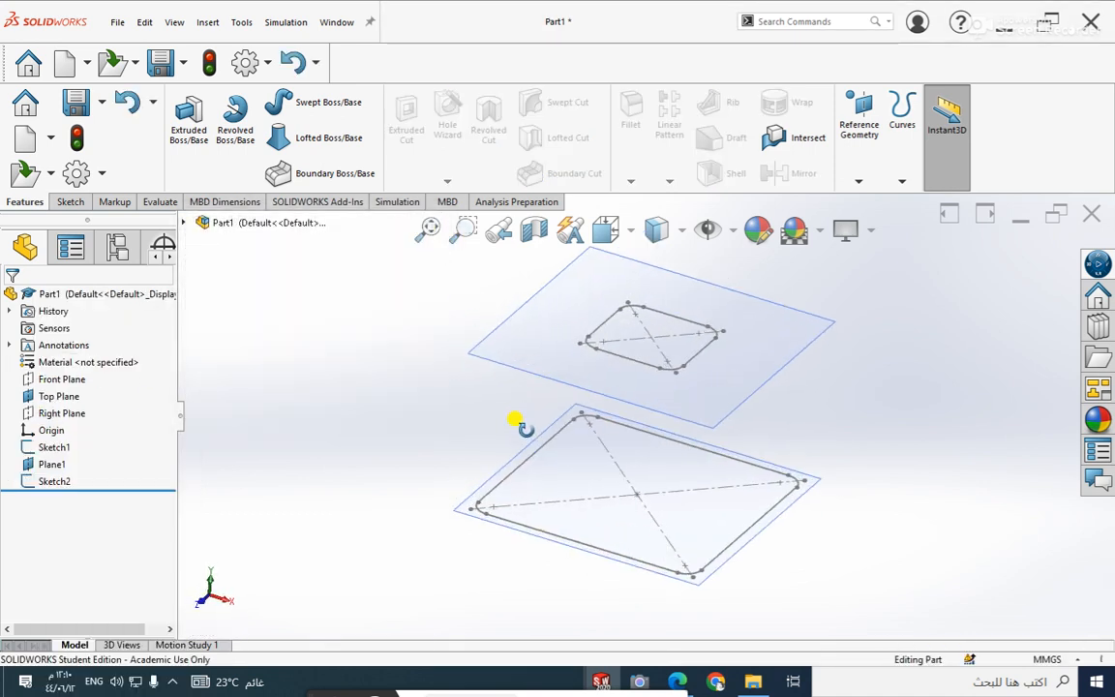
click(289, 148)
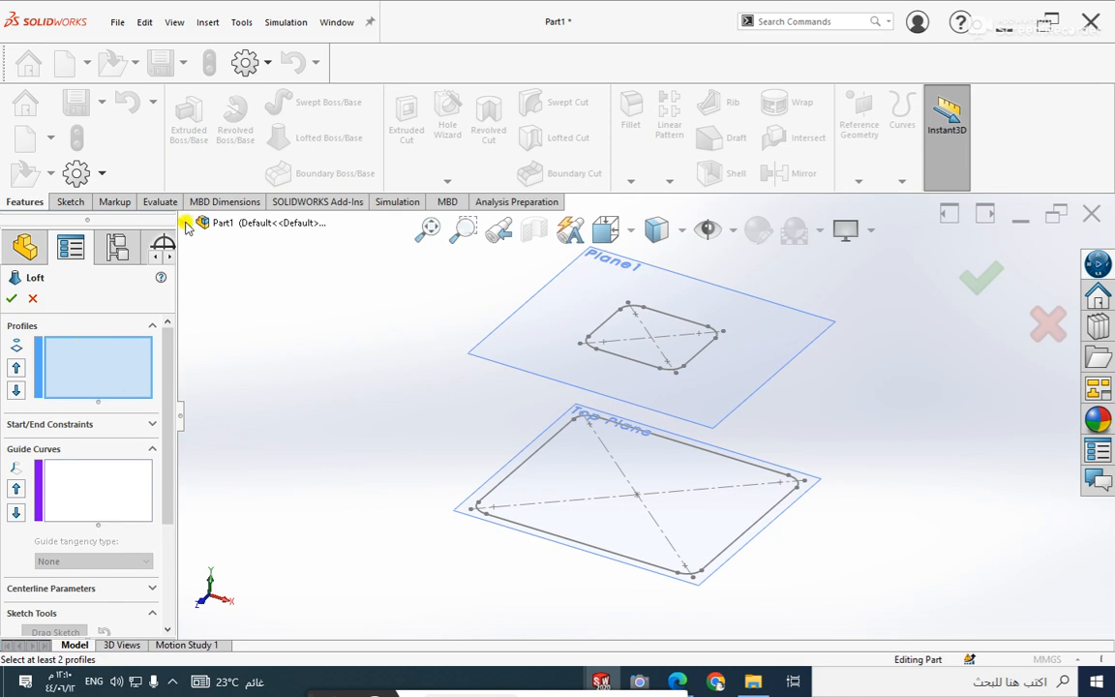
click(184, 224)
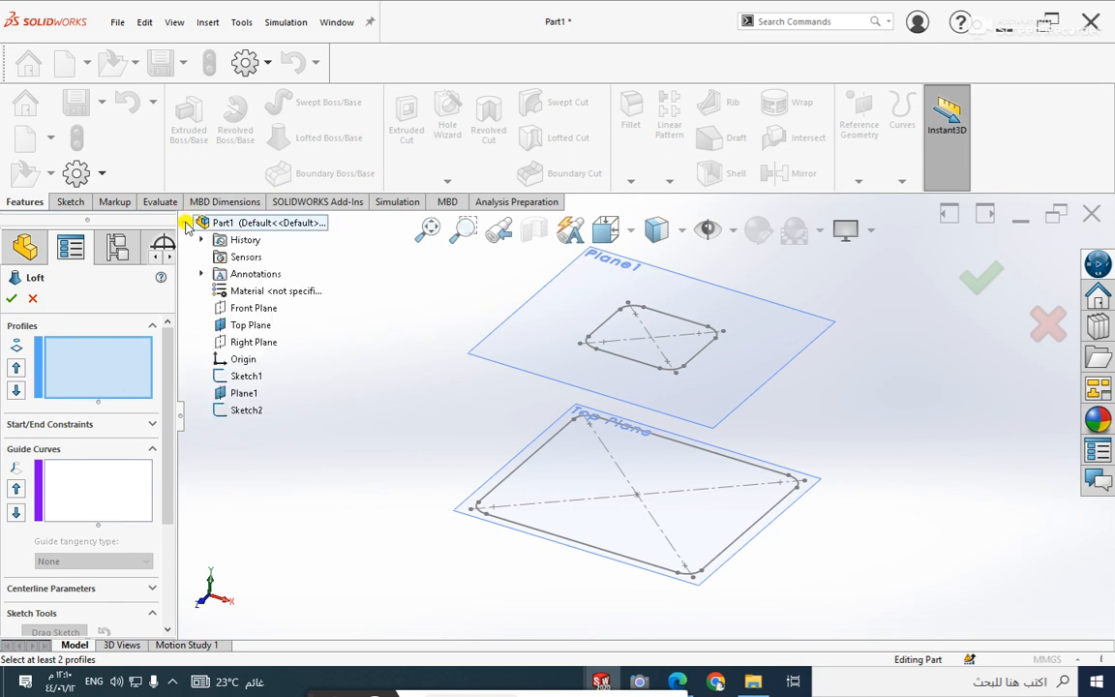
click(242, 376)
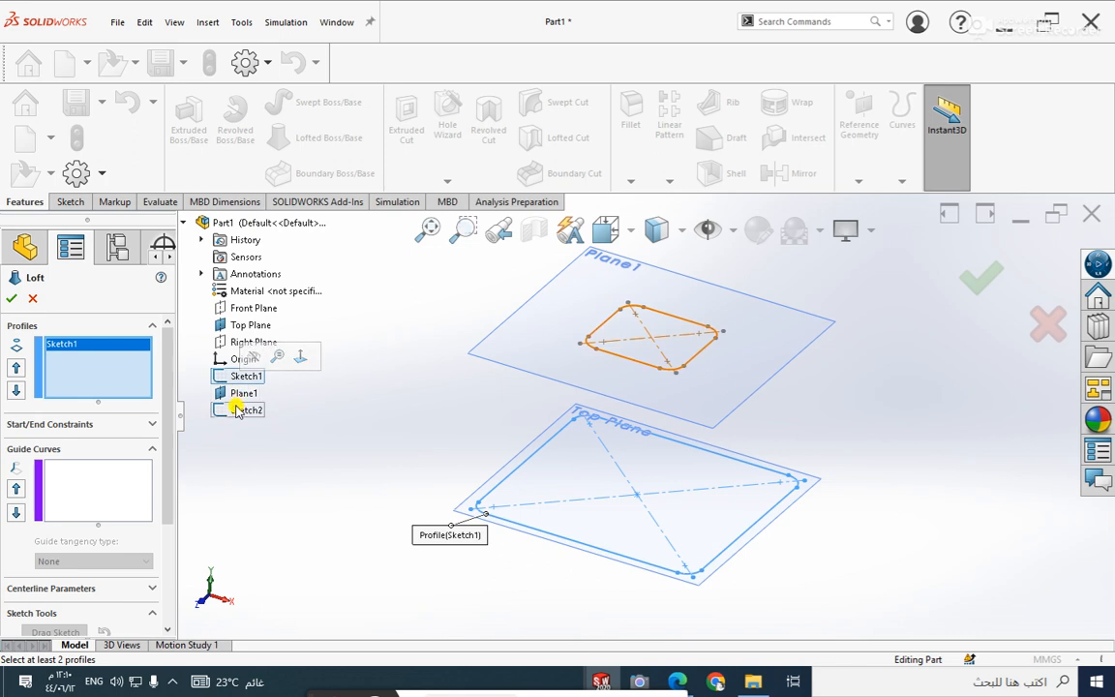
click(242, 409)
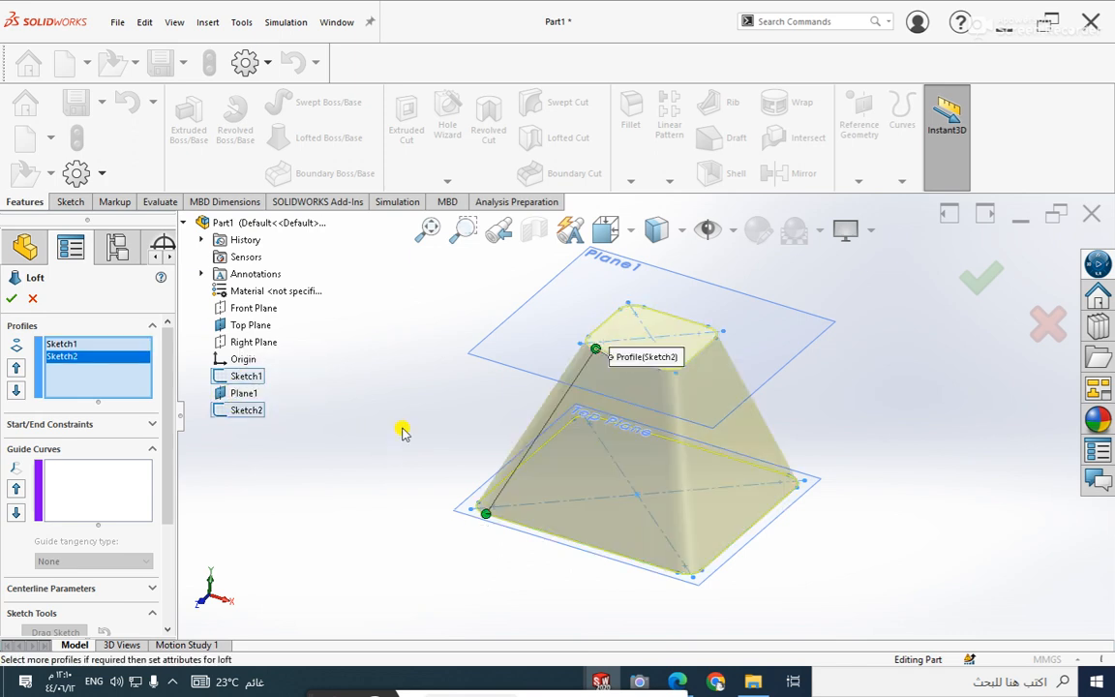
middle_drag(433, 359, 408, 483)
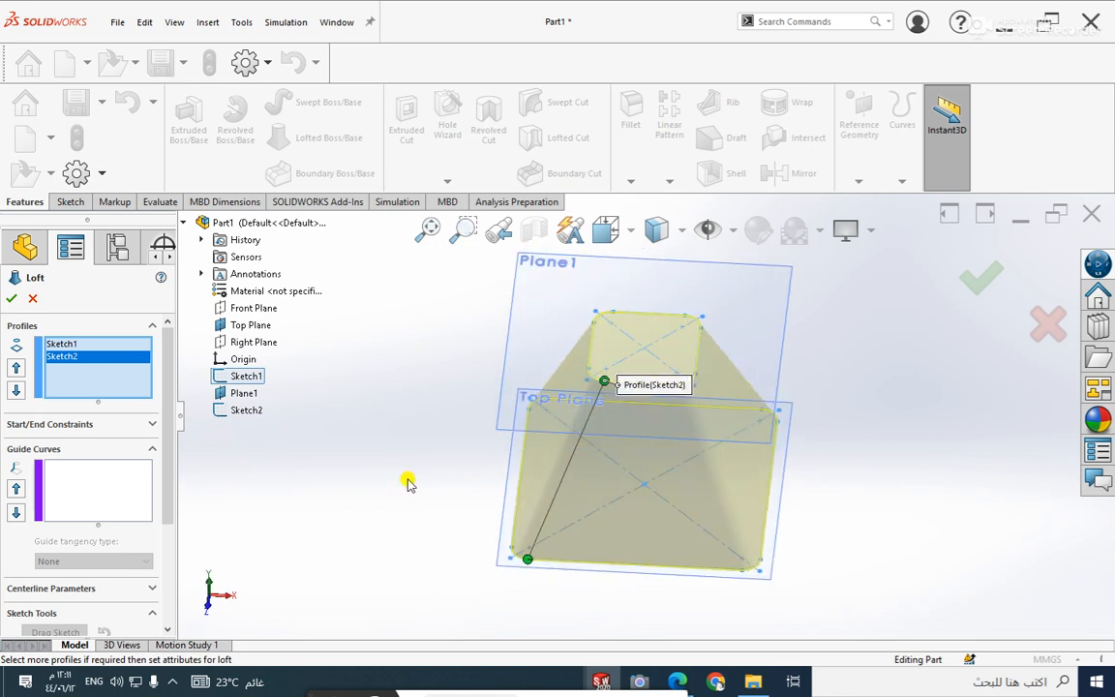
click(14, 301)
Switch to the Part4 document and examine its hexagon-to-circle loft up close and from the Top view
click(1018, 216)
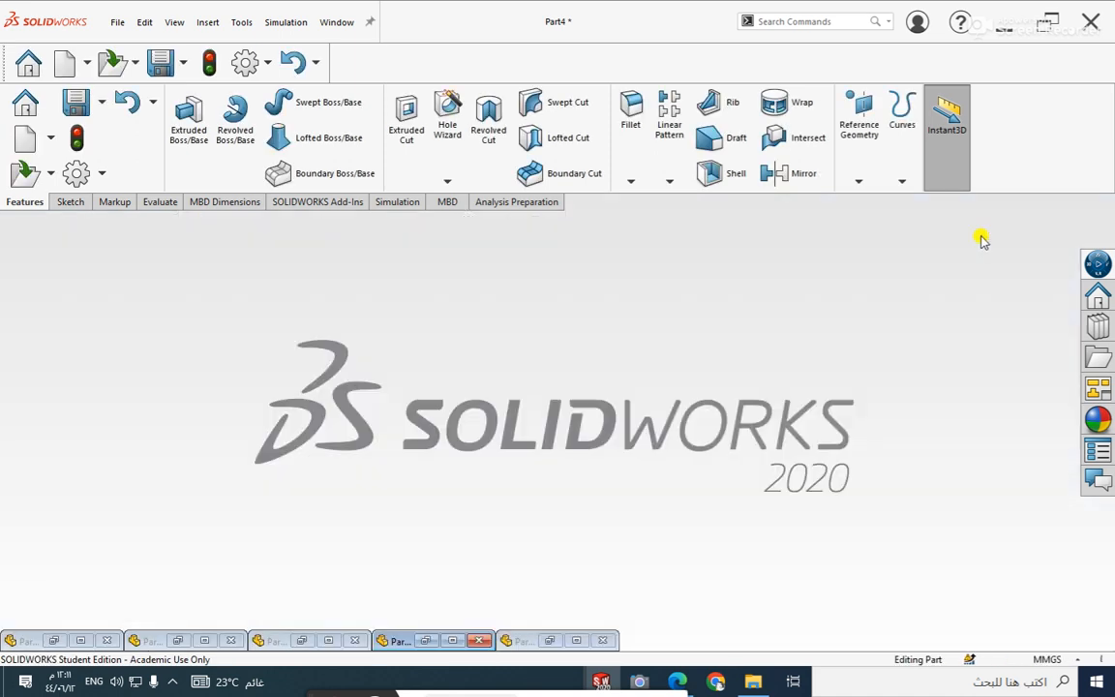
click(455, 641)
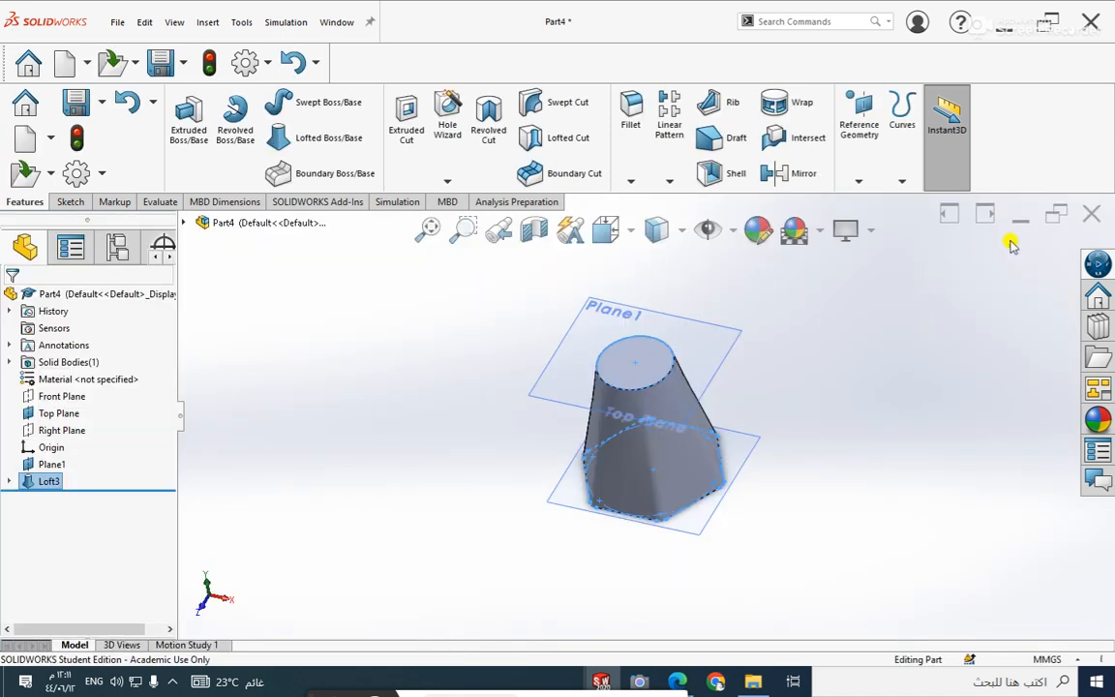
middle_drag(890, 376, 798, 428)
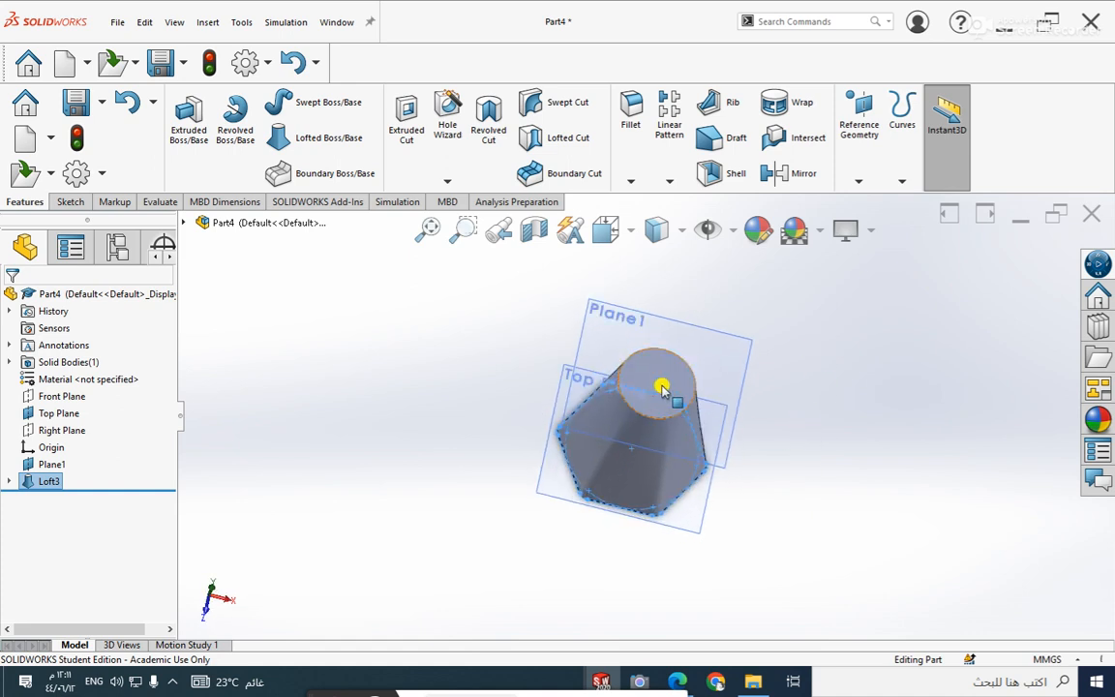
scroll(650, 426, down, 3)
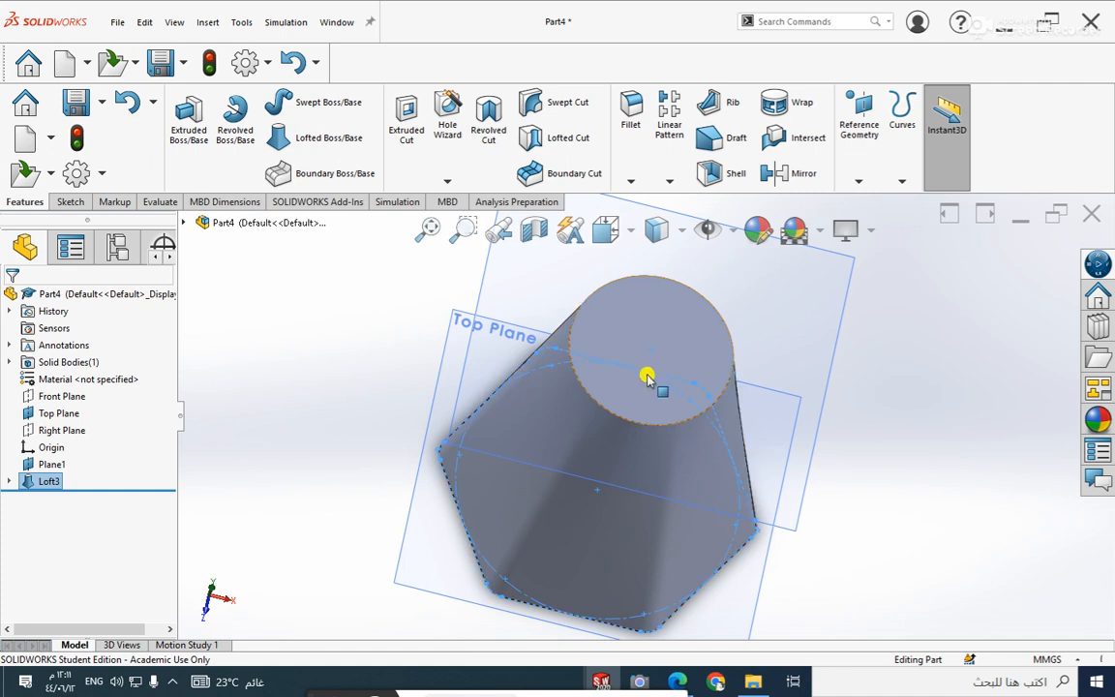
middle_drag(657, 363, 627, 448)
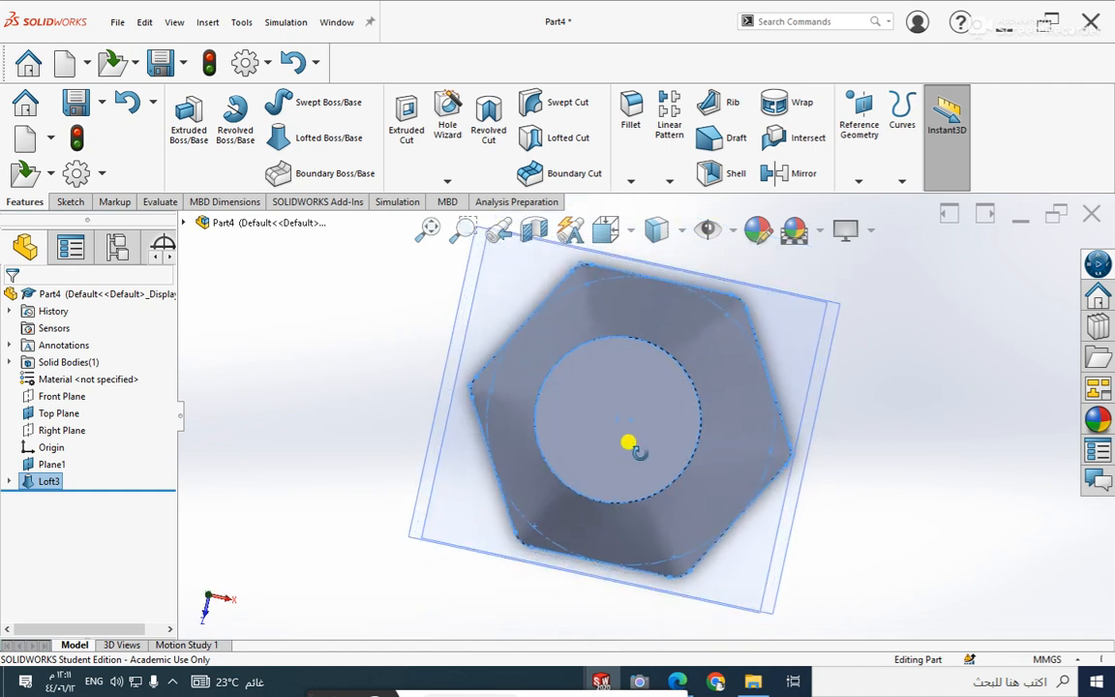
click(607, 229)
click(646, 306)
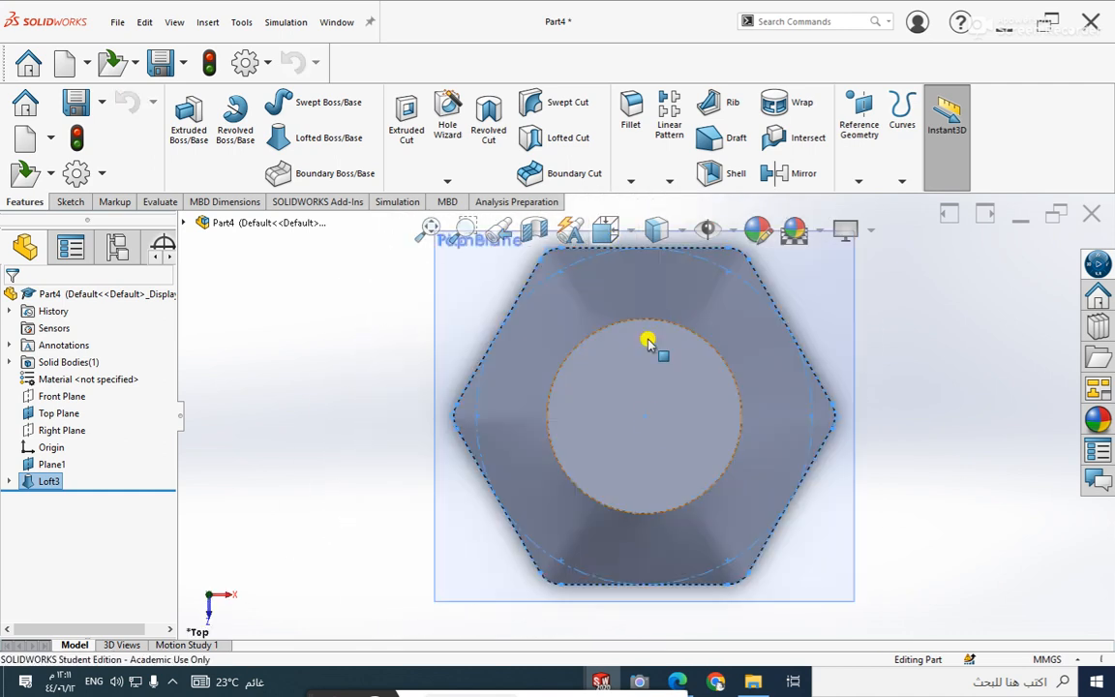
Switch to the Part3 document and examine the slanted loft between the hexagon and the offset circle
click(1017, 217)
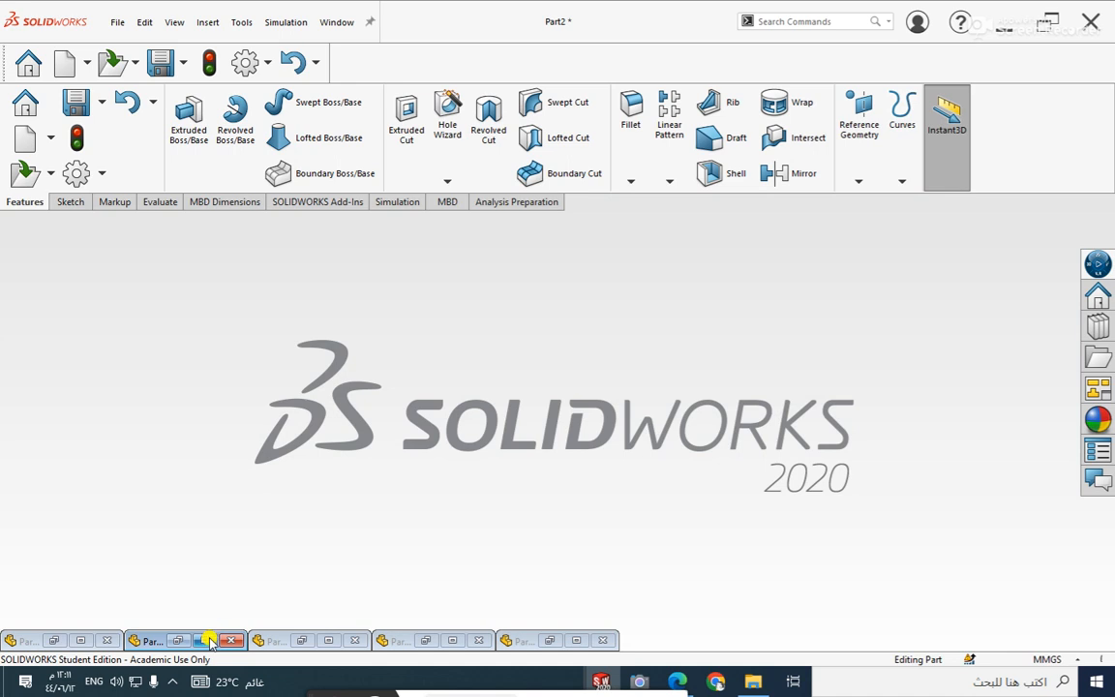
click(206, 641)
click(1019, 217)
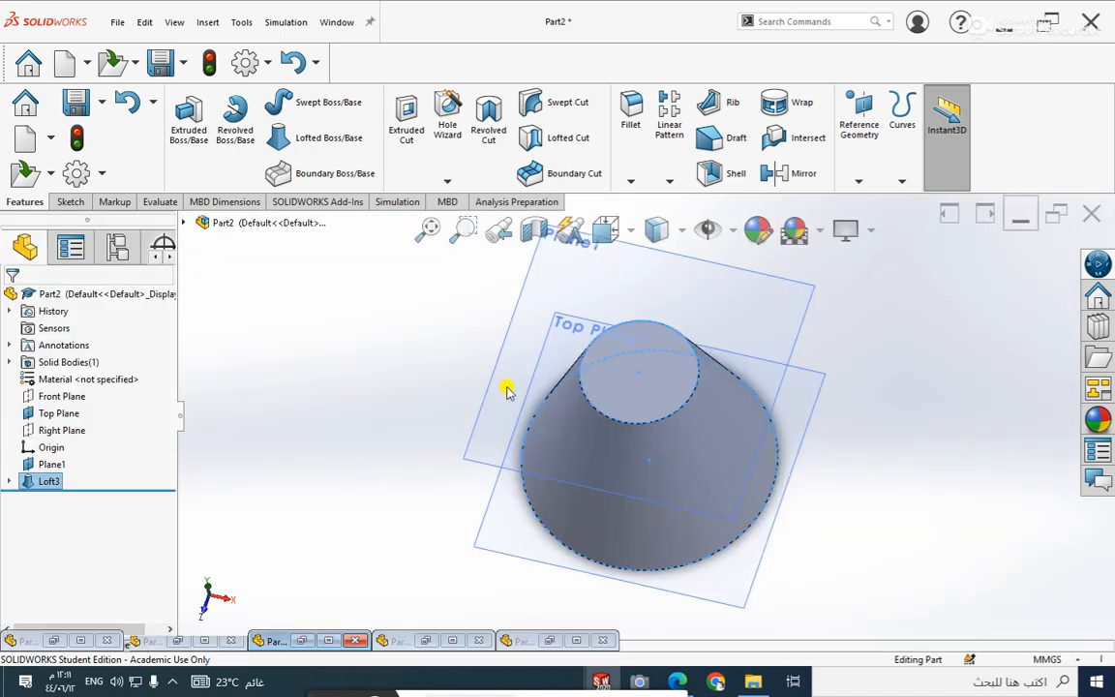
click(328, 642)
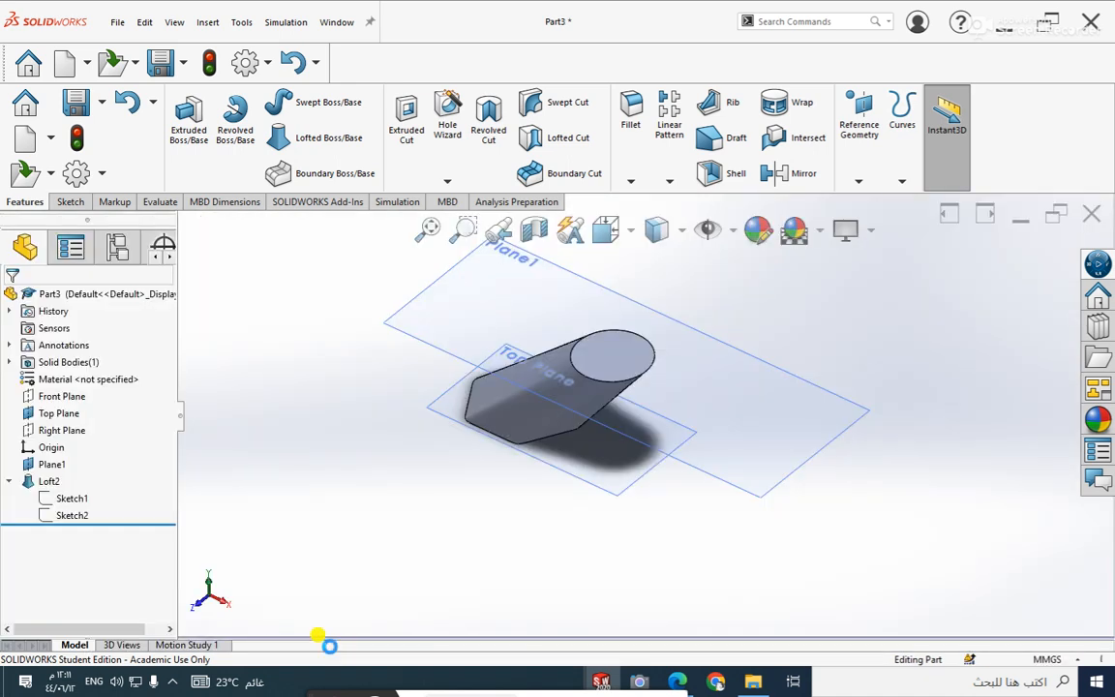
middle_drag(393, 562, 450, 532)
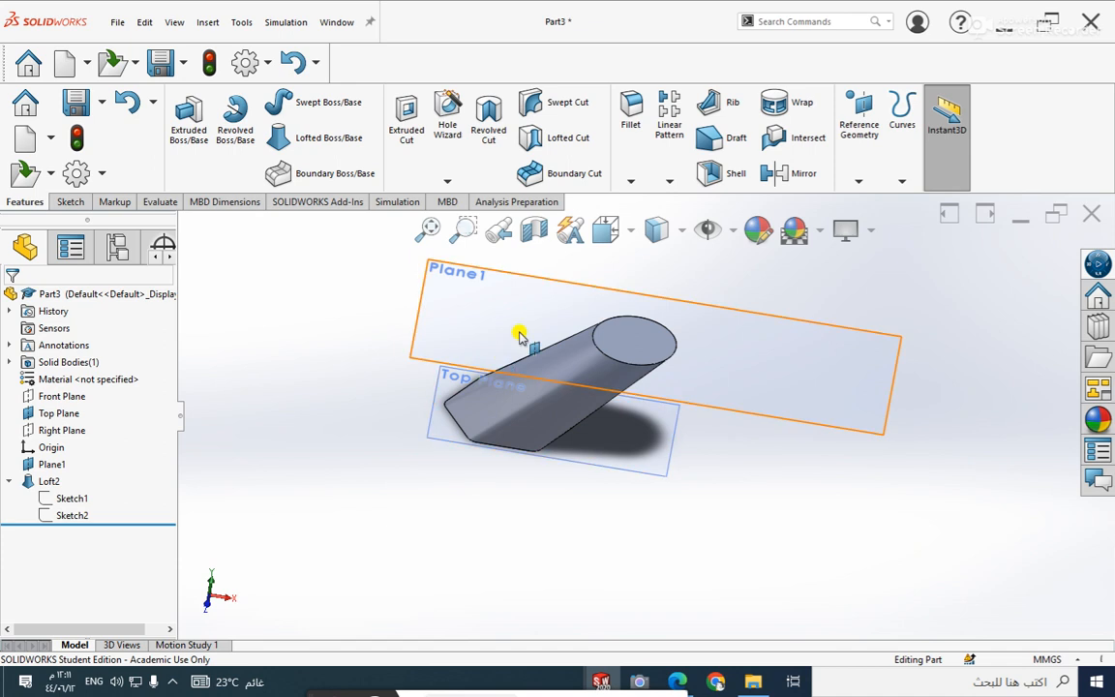
middle_drag(515, 378, 607, 339)
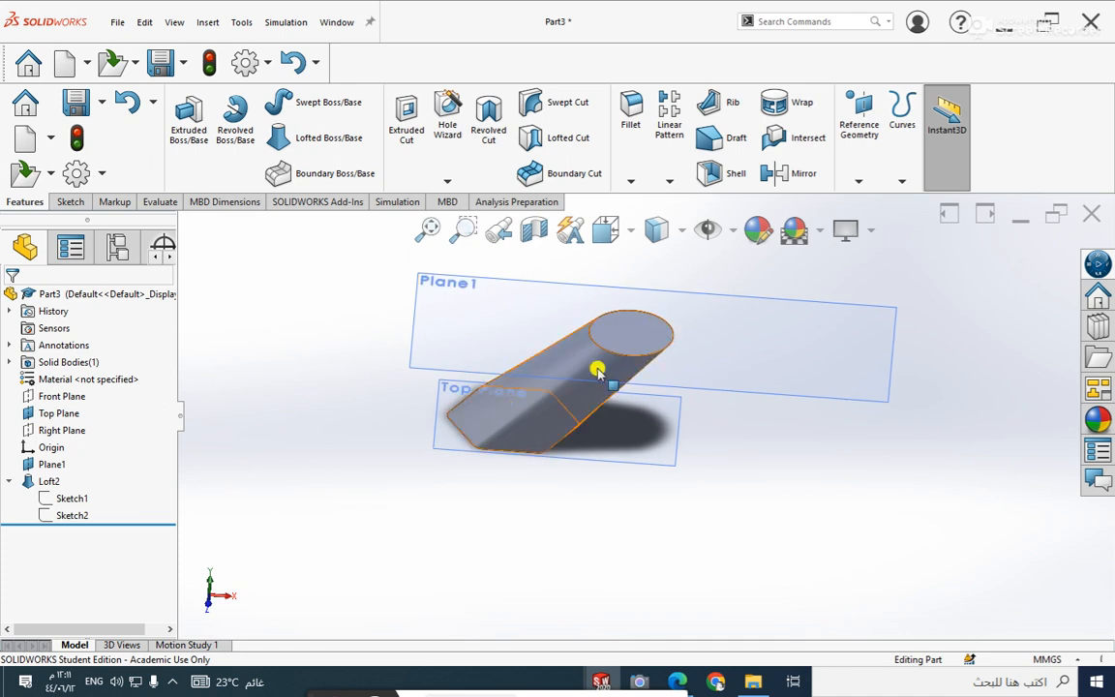
Delete the Loft2 feature, keeping its absorbed sketches, and display the dimensions of Sketch2, the circle on Plane1
right_click(29, 481)
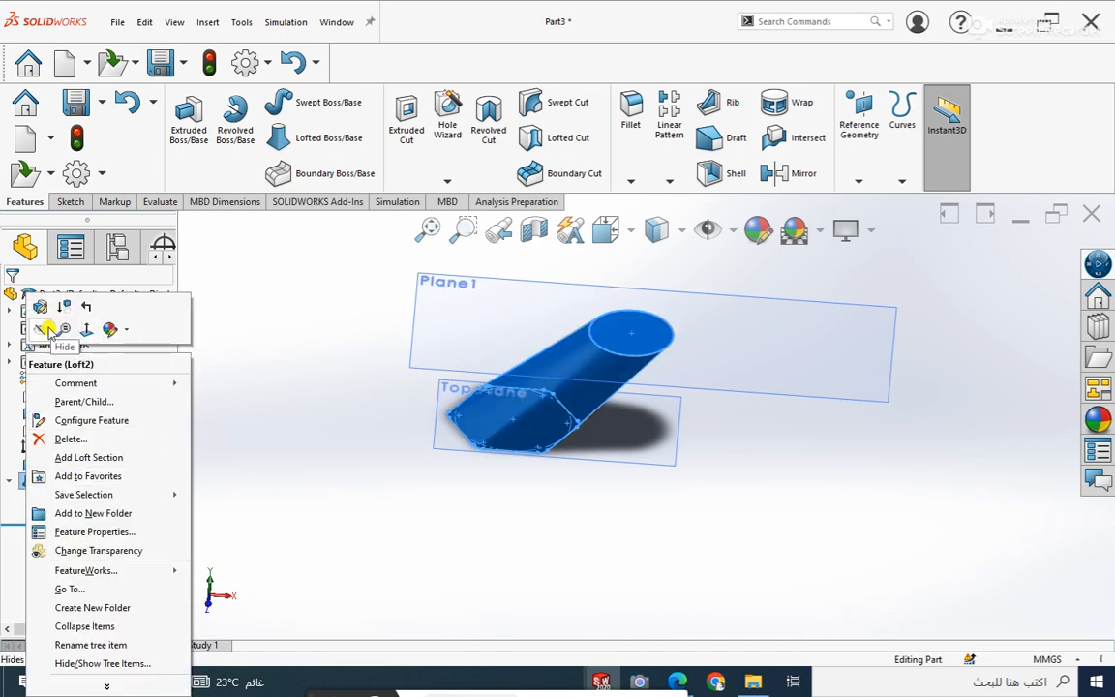
click(67, 438)
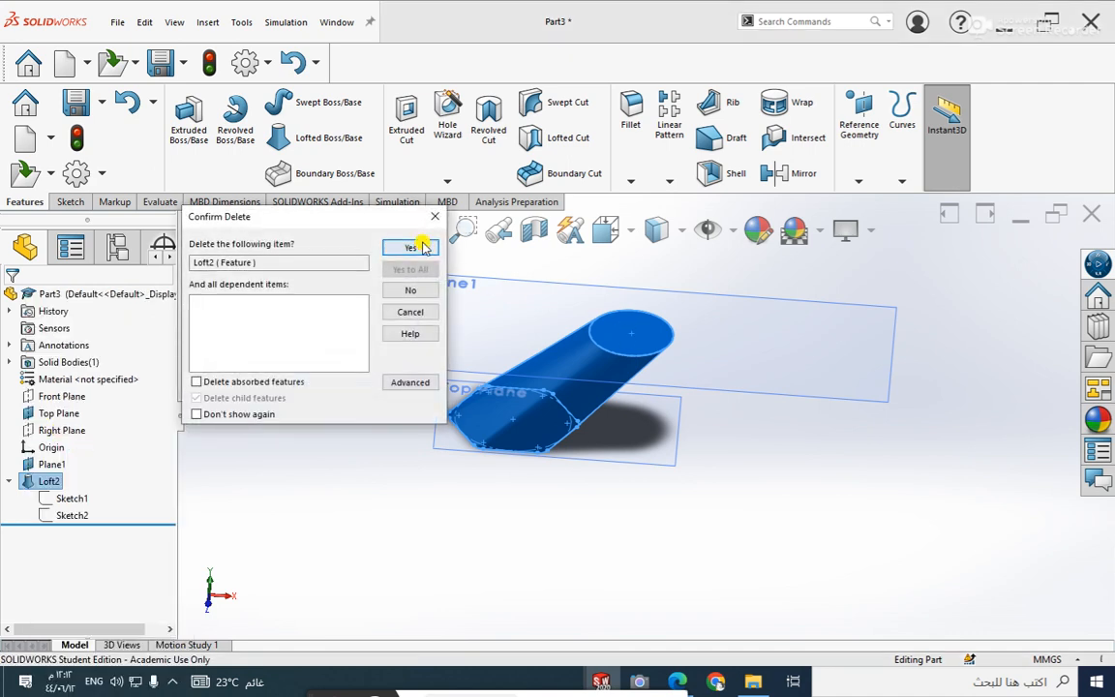
click(416, 248)
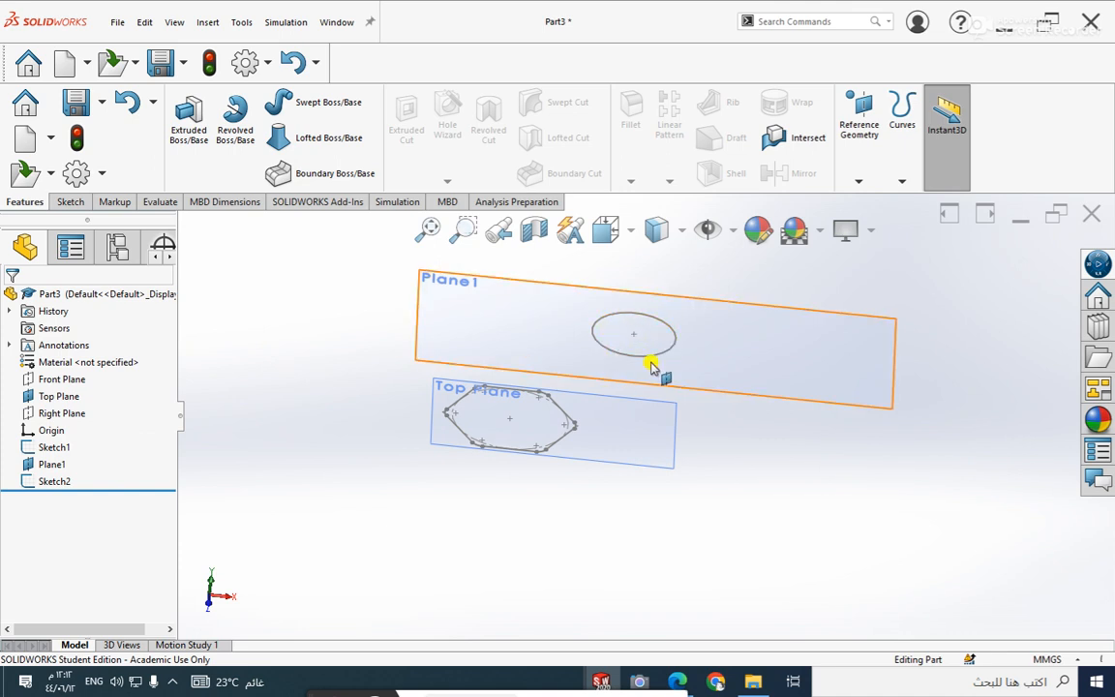
click(55, 480)
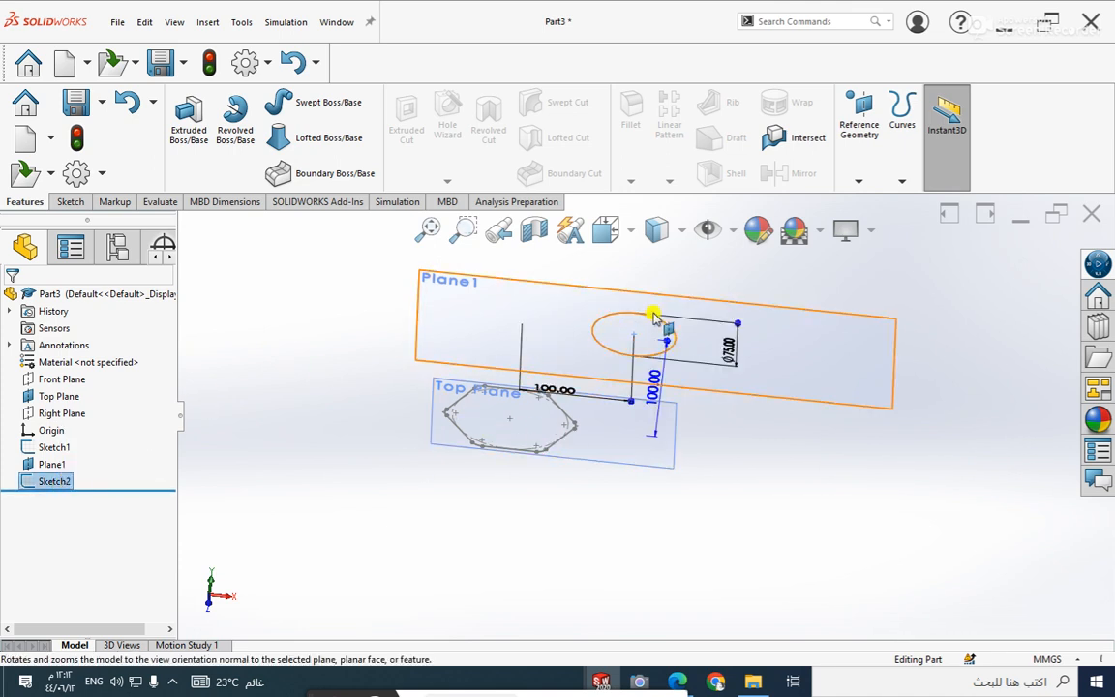
View Sketch2 on Plane1 face-on, open it for editing to examine the circle's offset from the origin, and exit the sketch unchanged
right_click(60, 480)
click(132, 348)
right_click(58, 480)
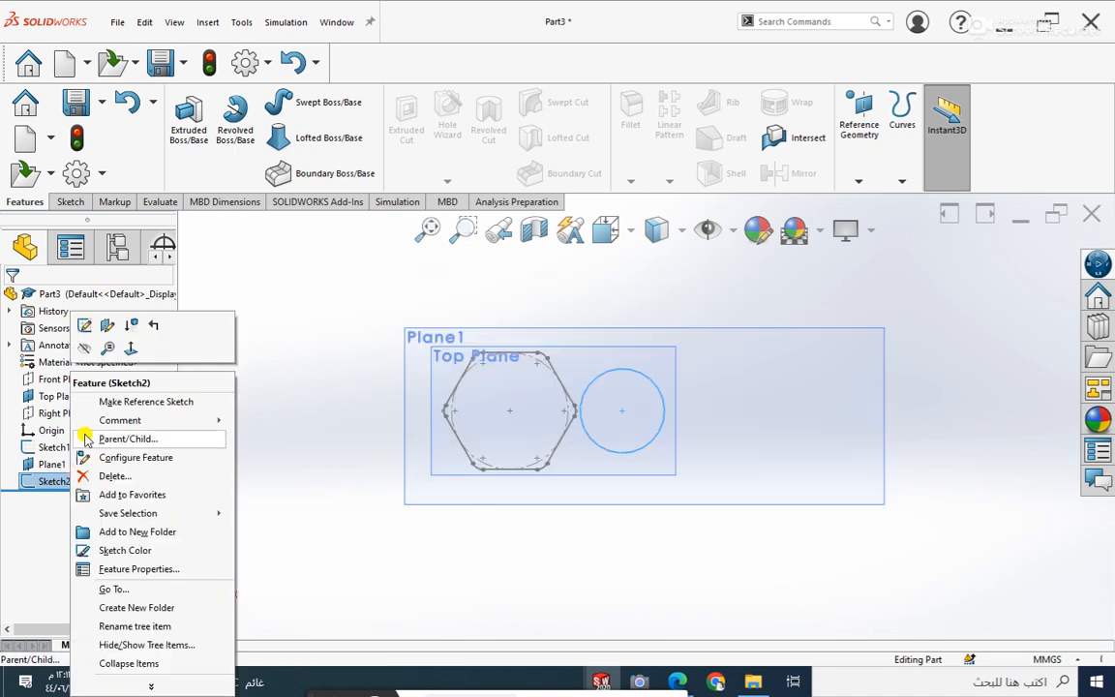
click(84, 326)
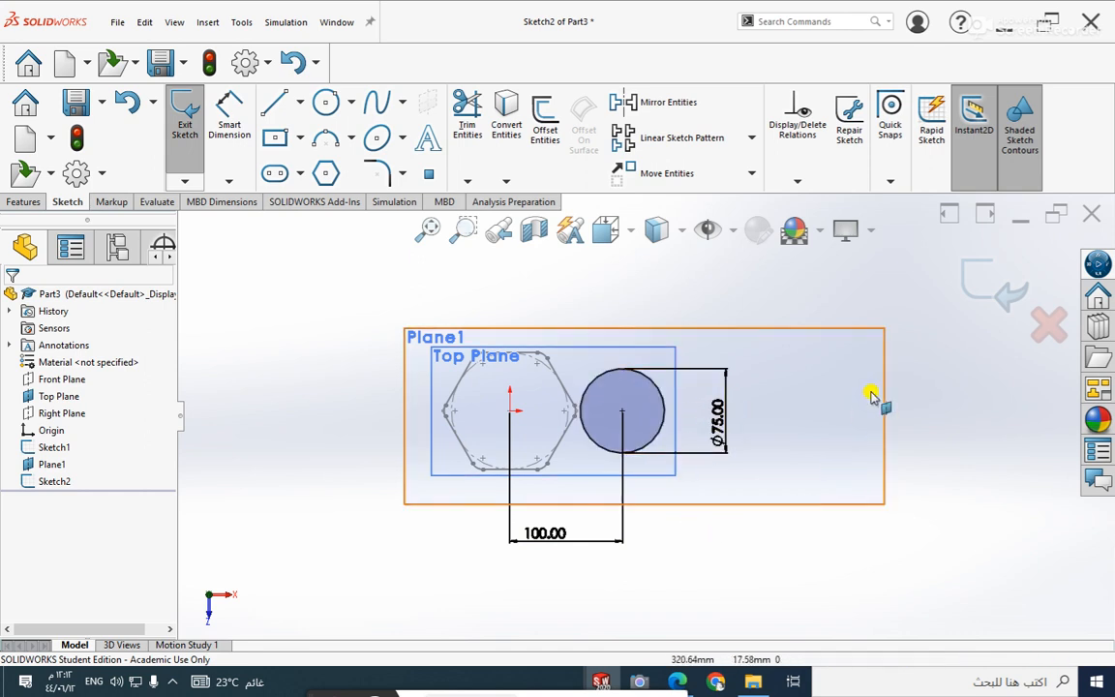
mouse_move(723, 477)
middle_down()
mouse_move(716, 305)
mouse_move(722, 397)
middle_up()
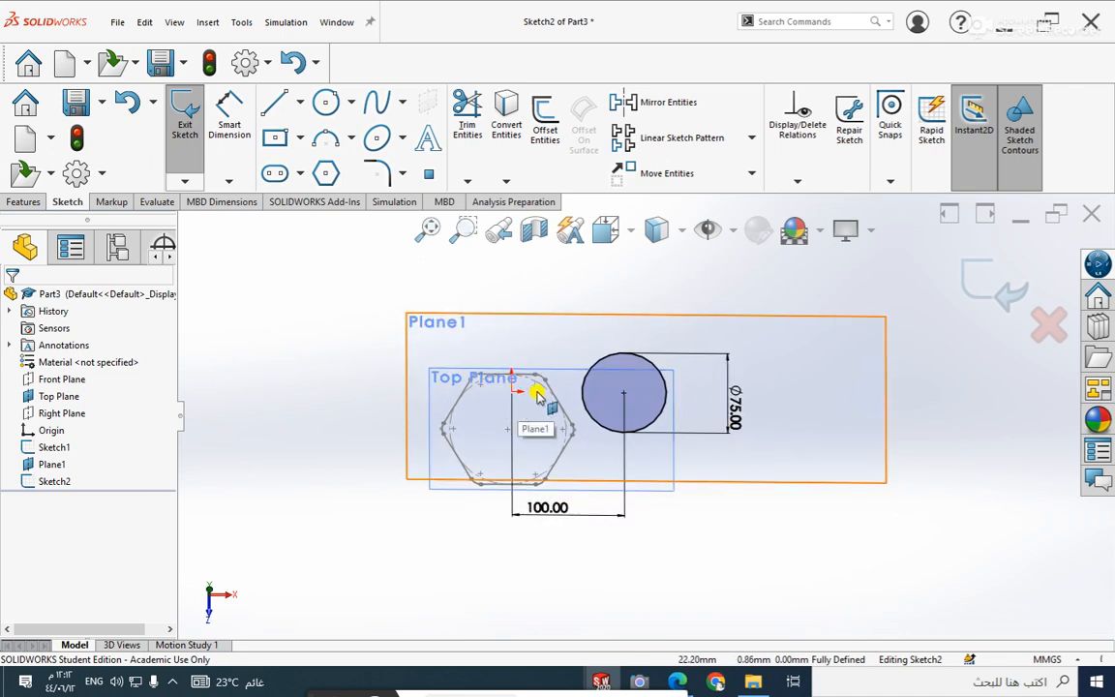
middle_drag(729, 505, 701, 380)
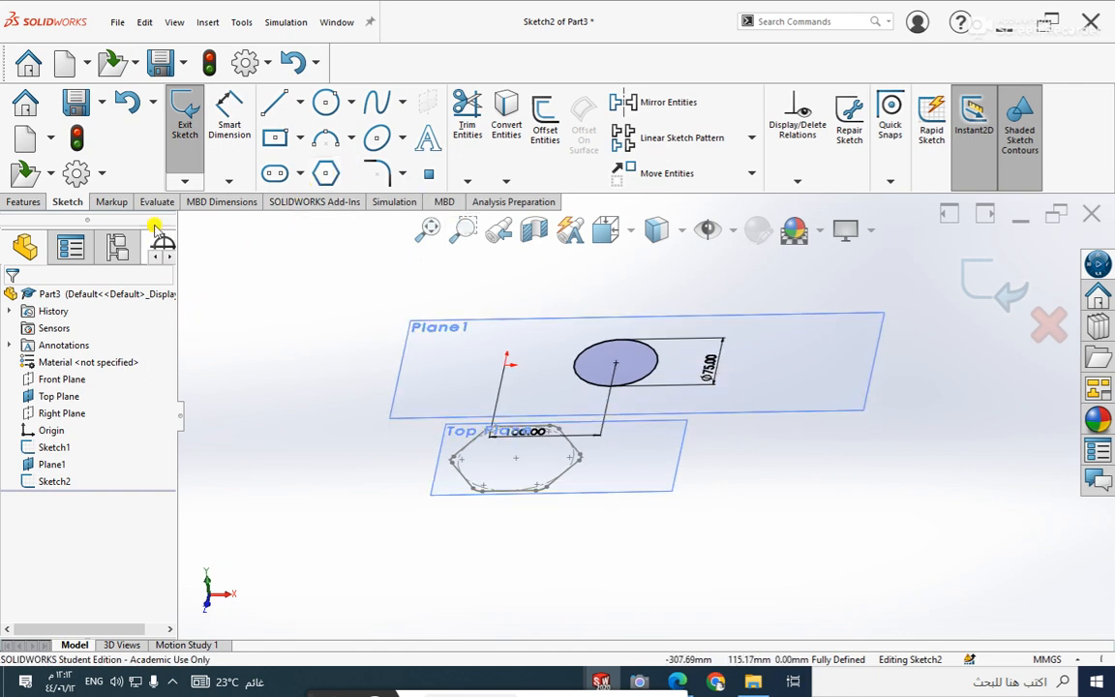
click(994, 288)
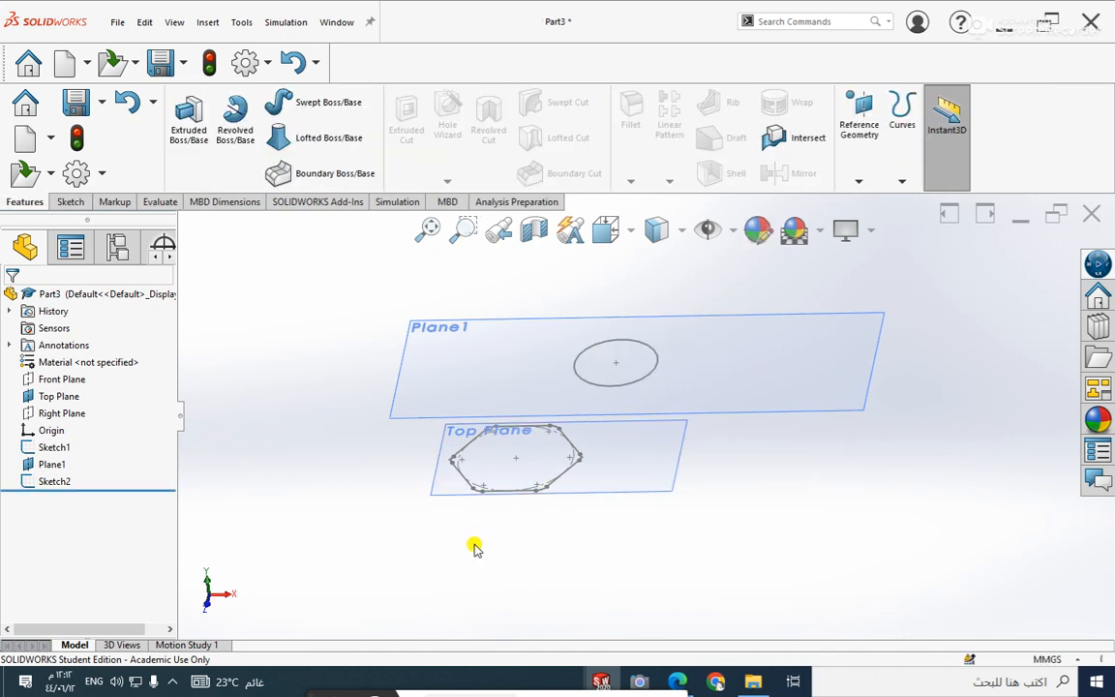
Create a lofted boss between Sketch1, the hexagon on the Top Plane, and Sketch2, the offset circle on Plane1
click(290, 139)
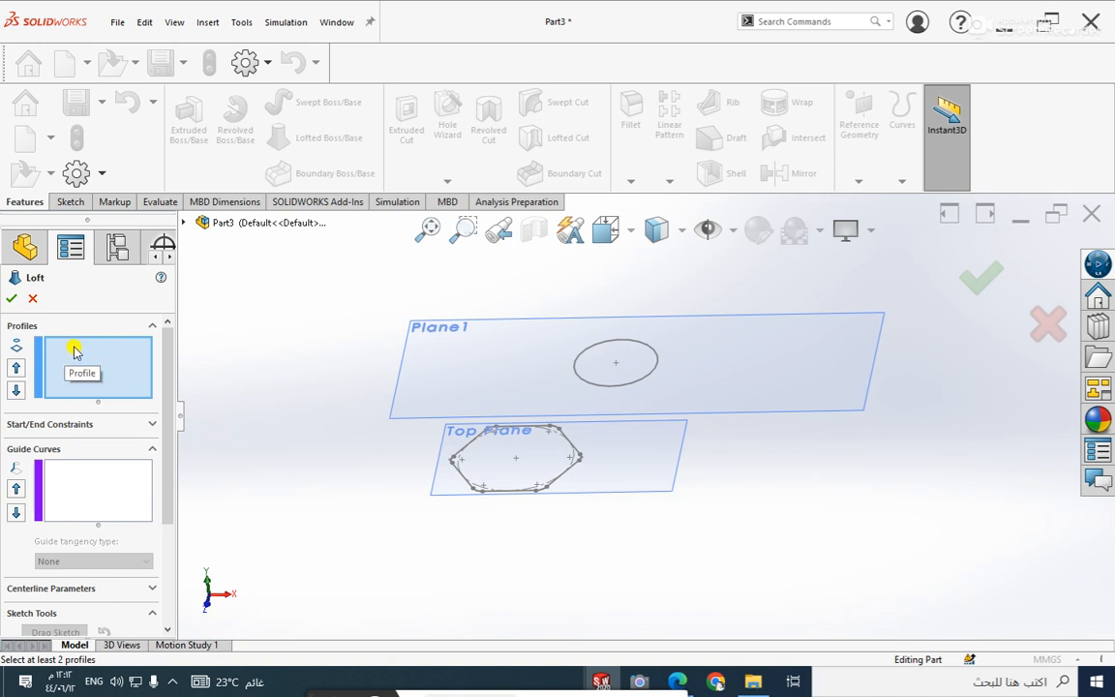
click(183, 222)
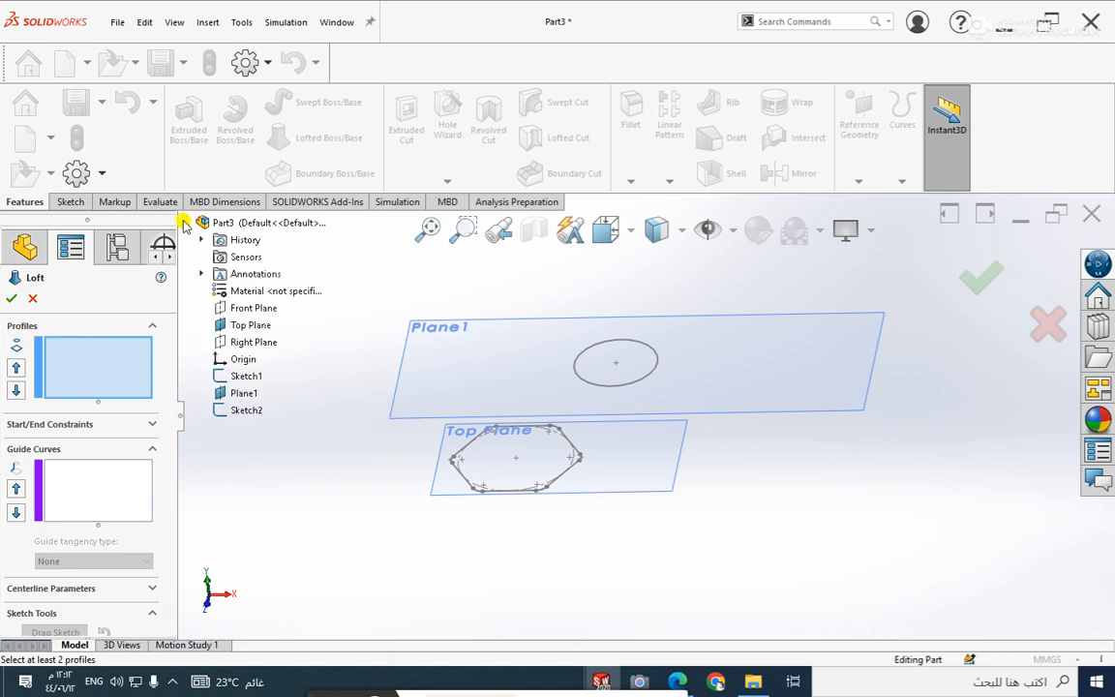
click(232, 377)
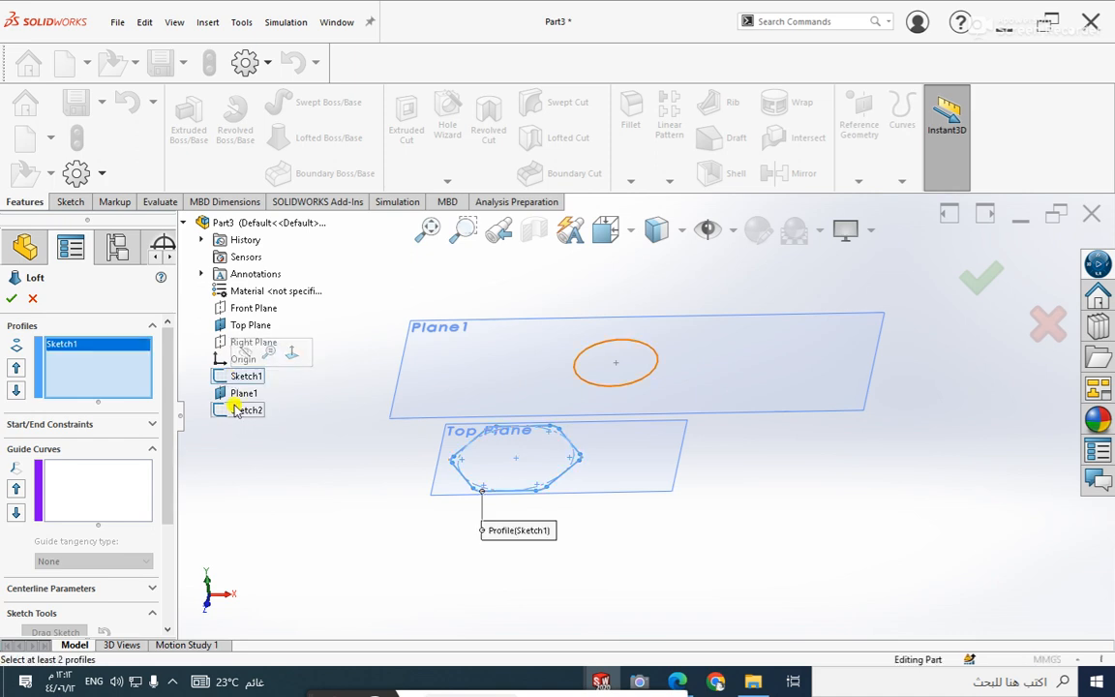
click(244, 409)
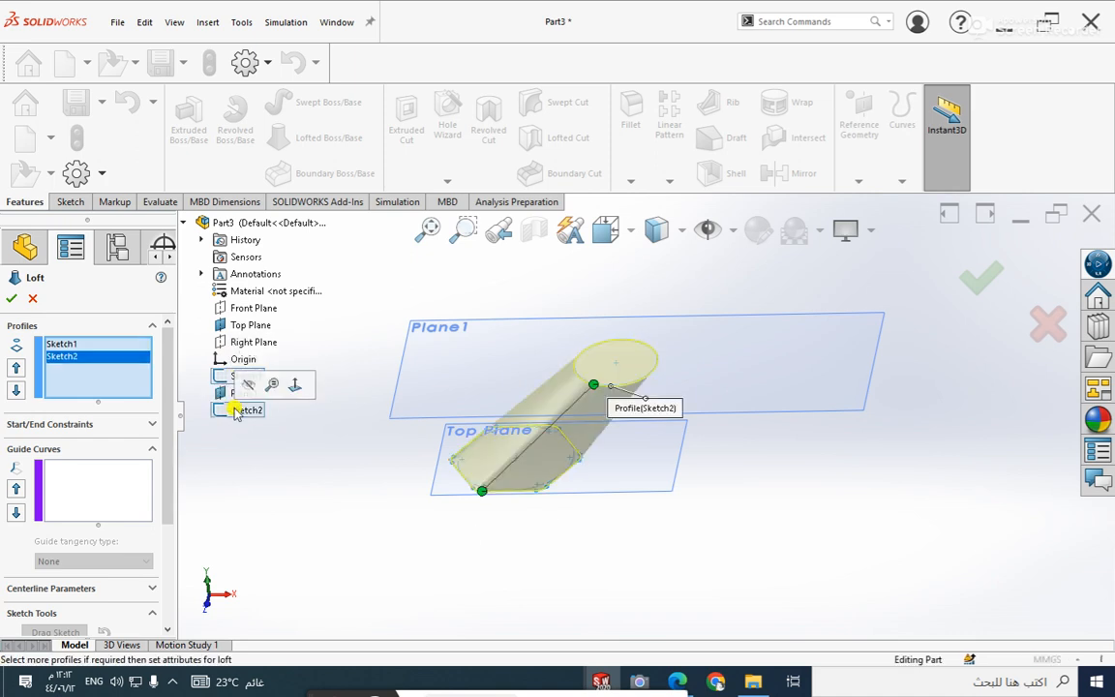
click(14, 300)
middle_drag(405, 406, 381, 453)
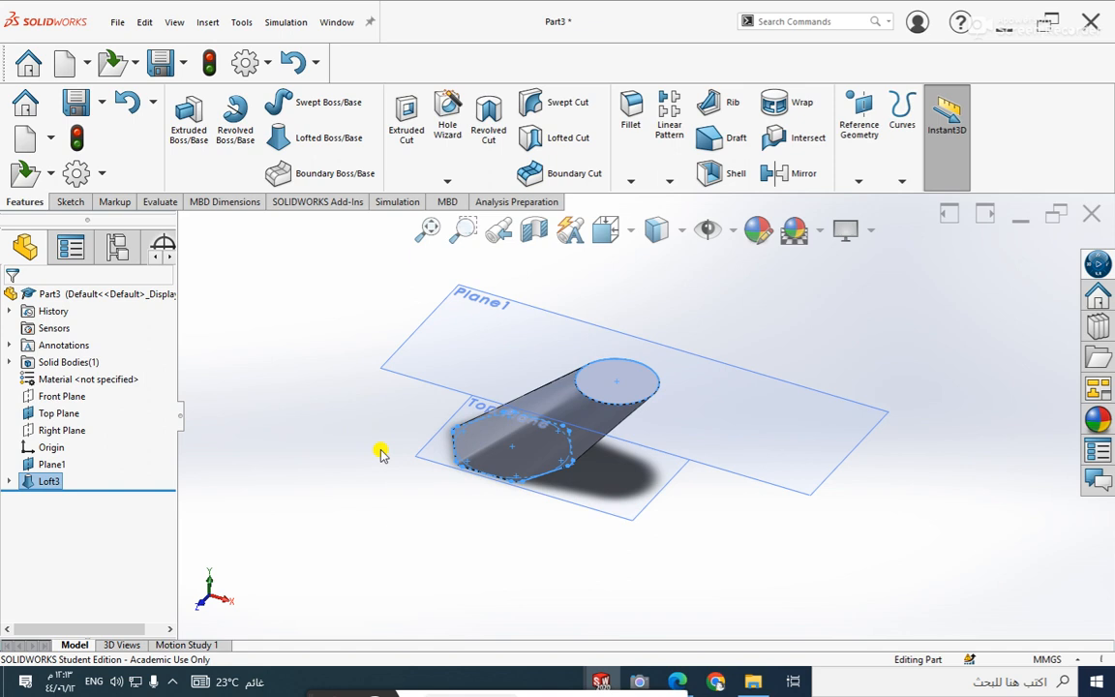
Minimize the open part documents, reduce the SOLIDWORKS window so the PDF classwork drawing shows beside it, and bring up Part5
click(1021, 215)
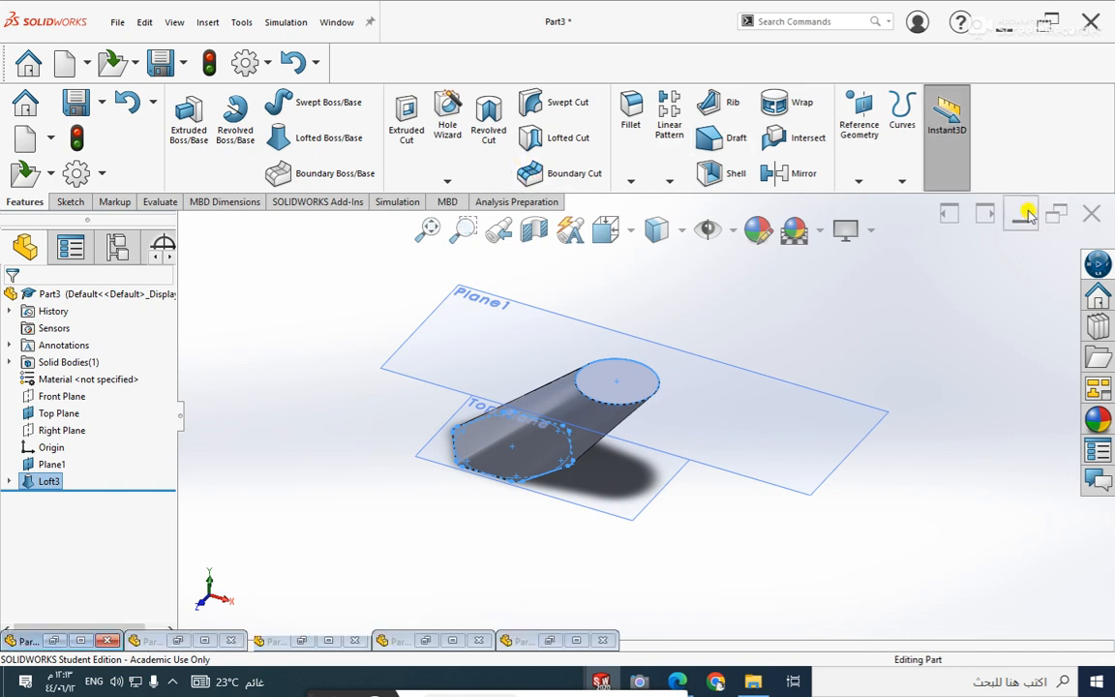
click(1024, 214)
click(1047, 25)
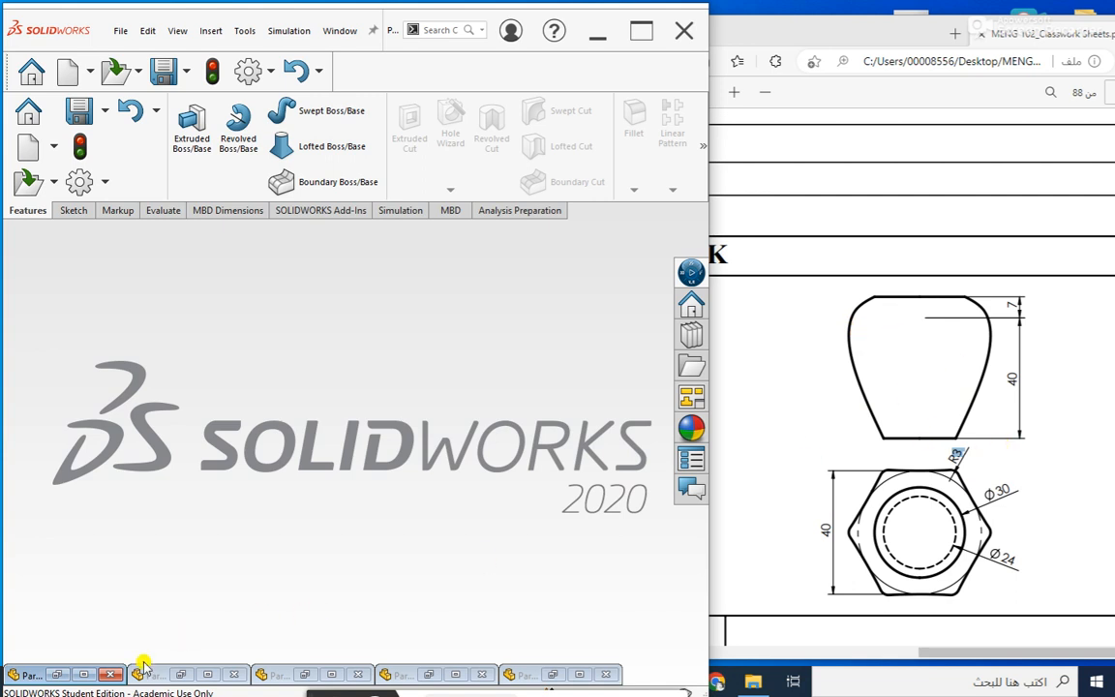
click(84, 675)
Examine Part5's three sketches on the Top Plane, Plane1 and Plane2 from several angles and compare them with the classwork drawing's dimensions
middle_drag(312, 558, 319, 530)
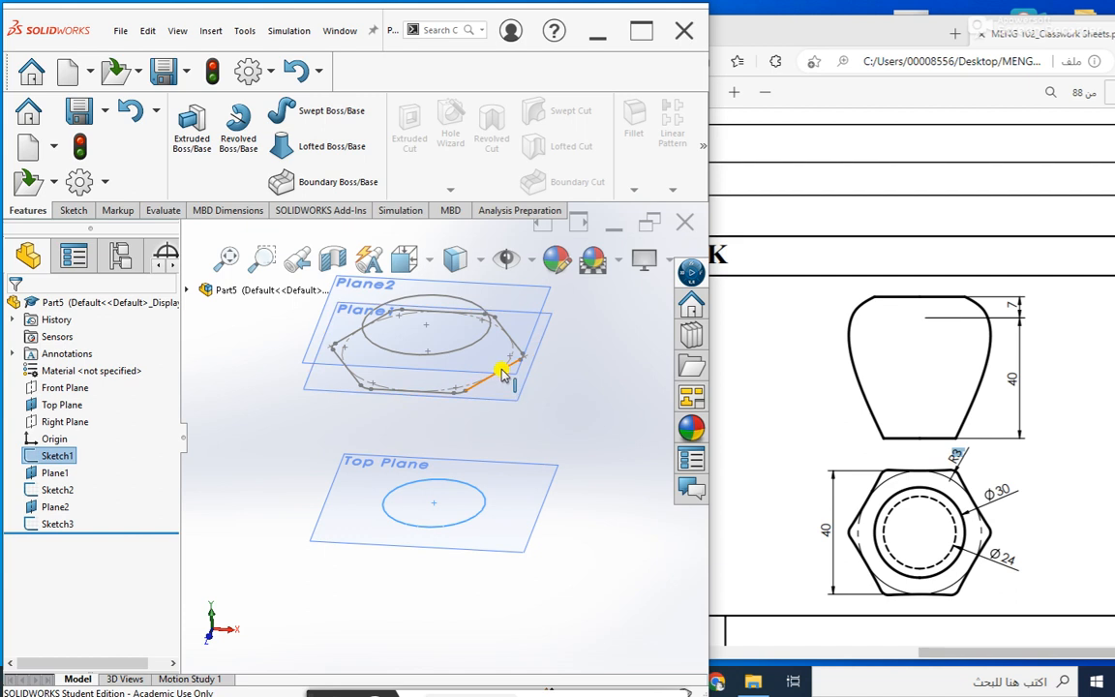
middle_drag(495, 453, 484, 399)
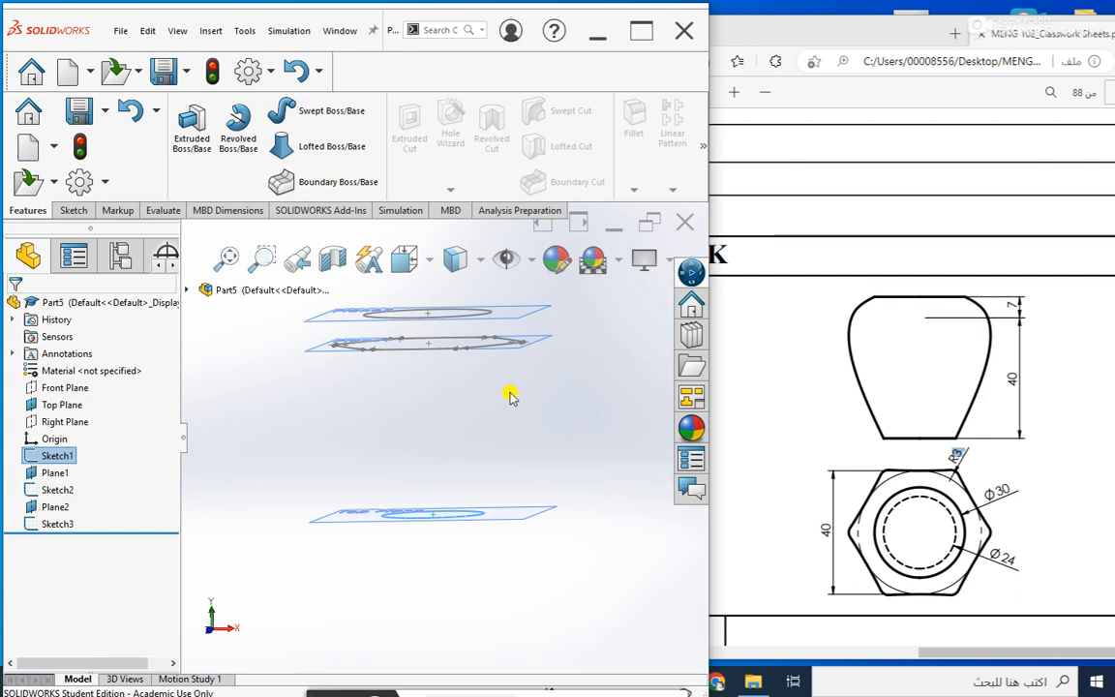
middle_drag(515, 398, 524, 430)
middle_drag(414, 338, 395, 298)
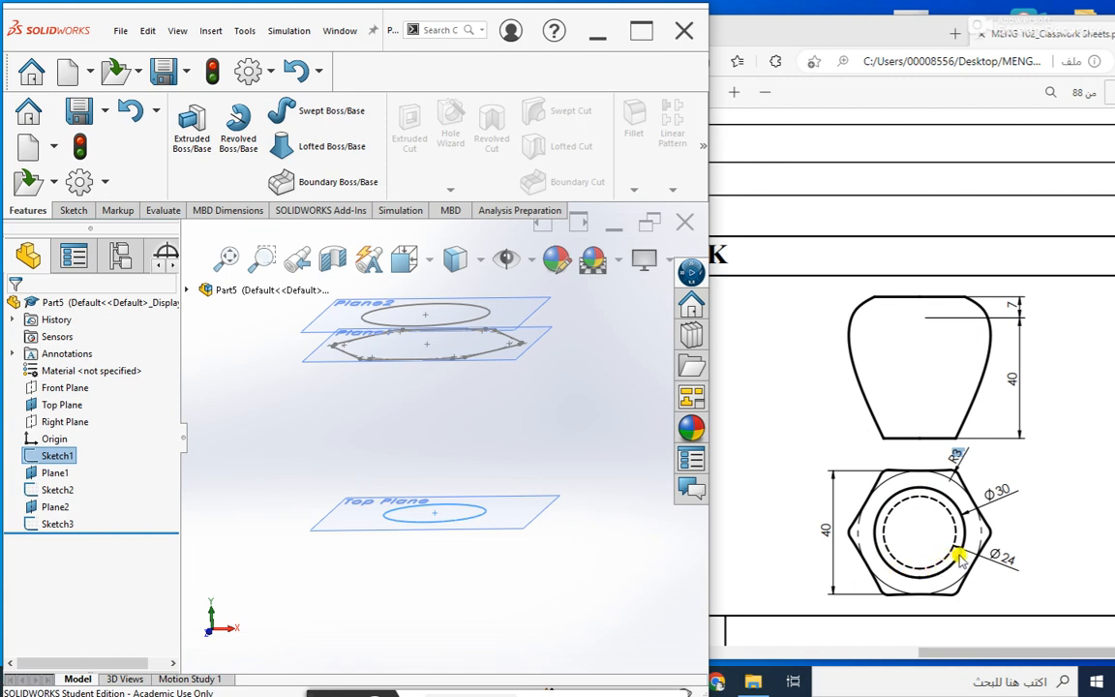
click(982, 503)
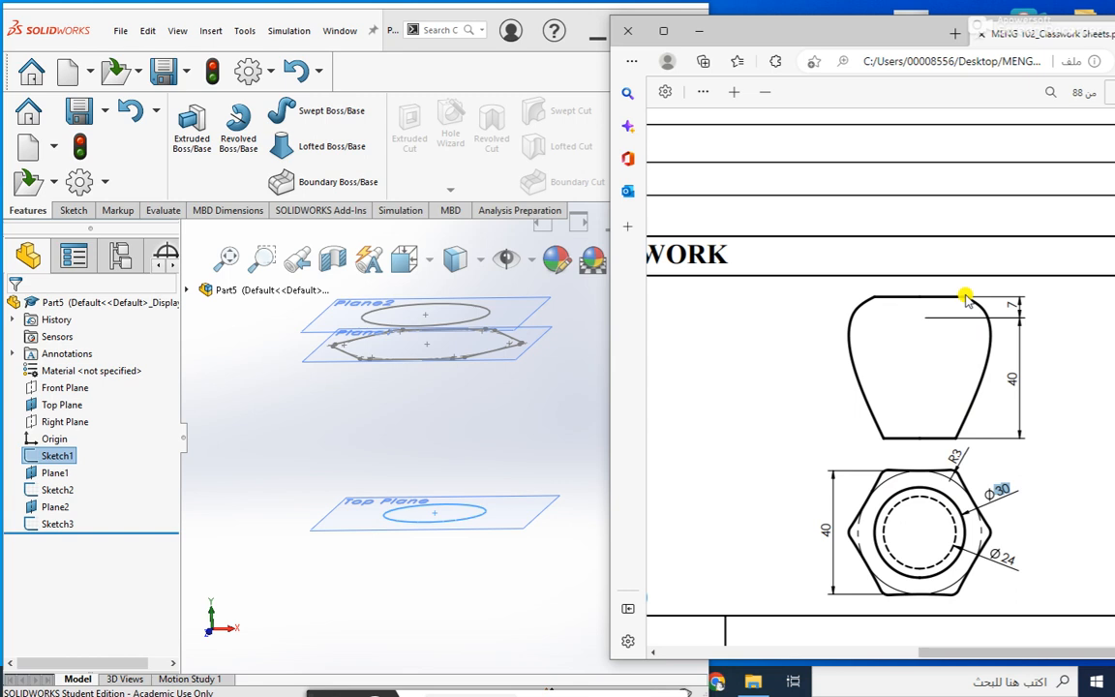
click(257, 433)
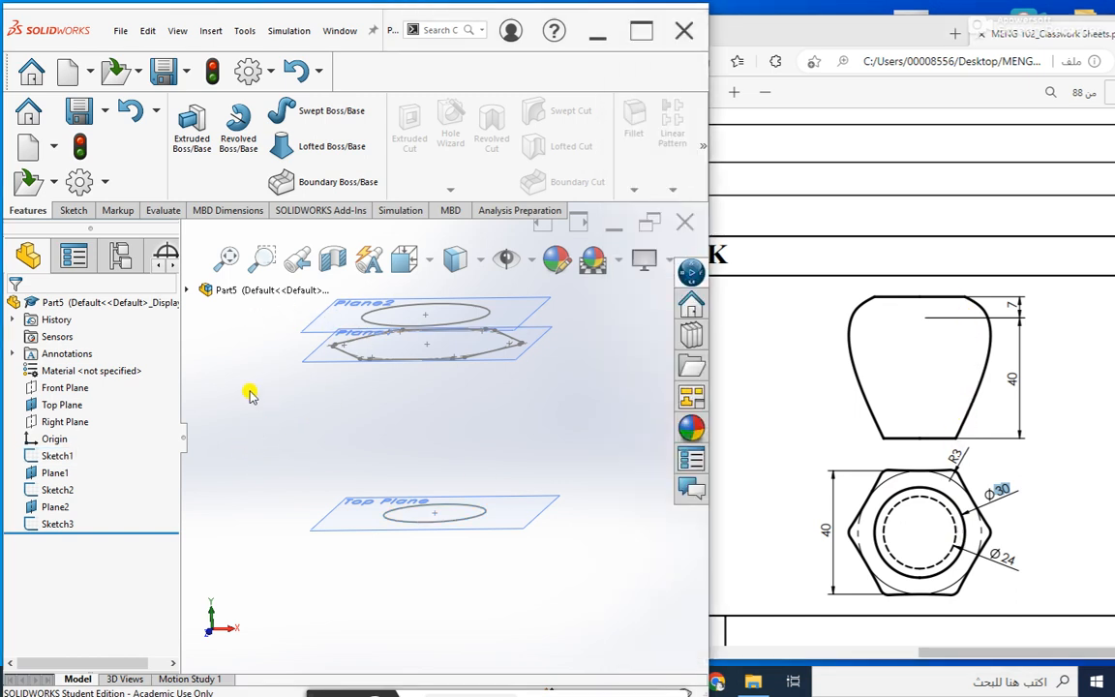
Create a lofted boss through Sketch1, Sketch2 and Sketch3, from the bottom circle through the rounded hexagon to the top circle
click(277, 147)
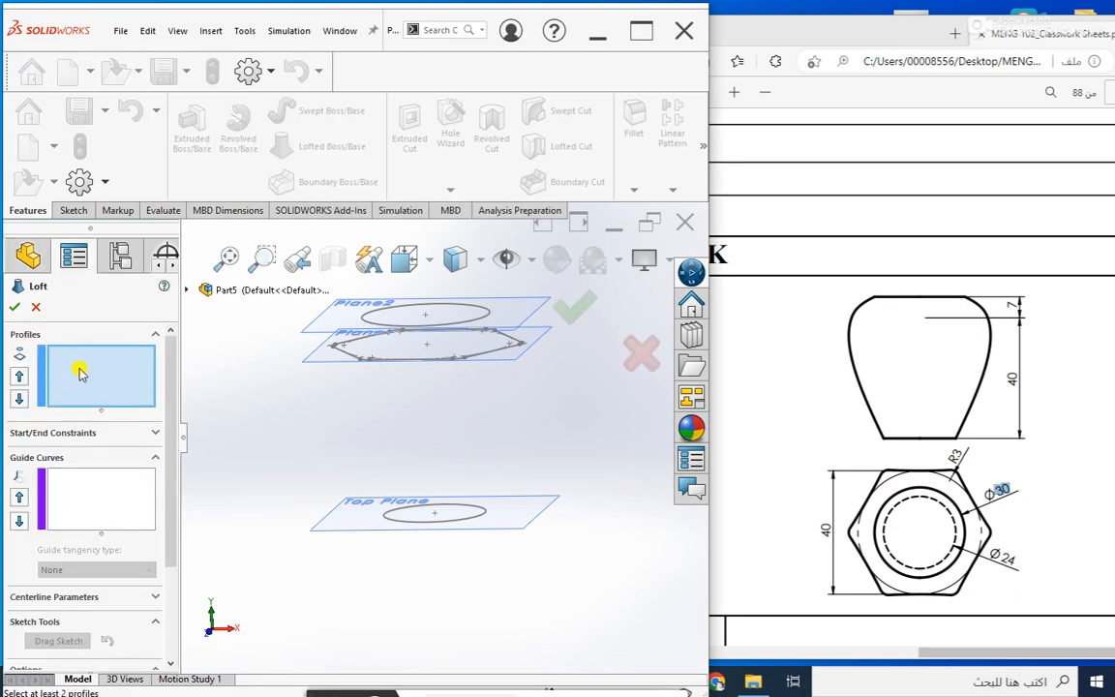
click(187, 290)
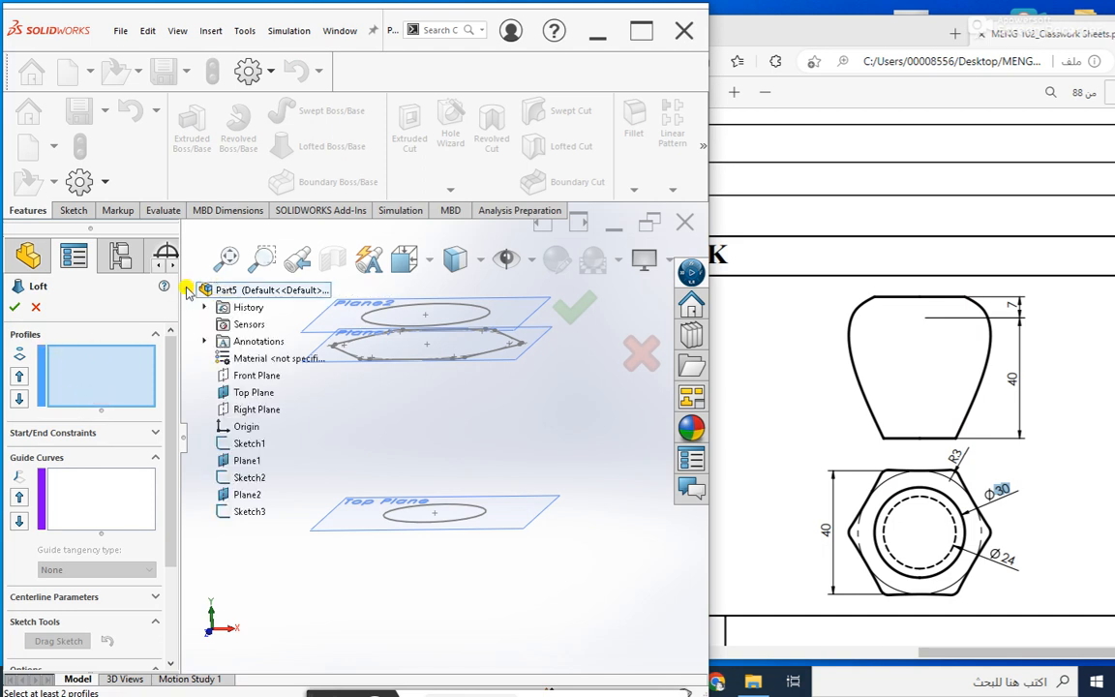
click(231, 444)
click(235, 475)
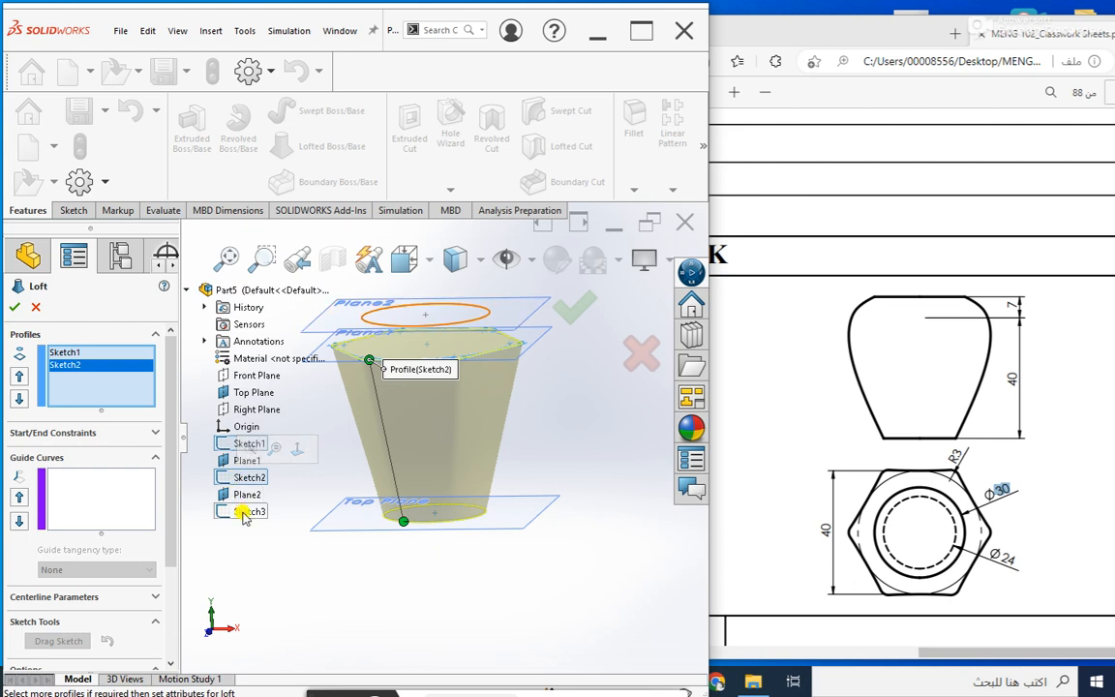
click(255, 515)
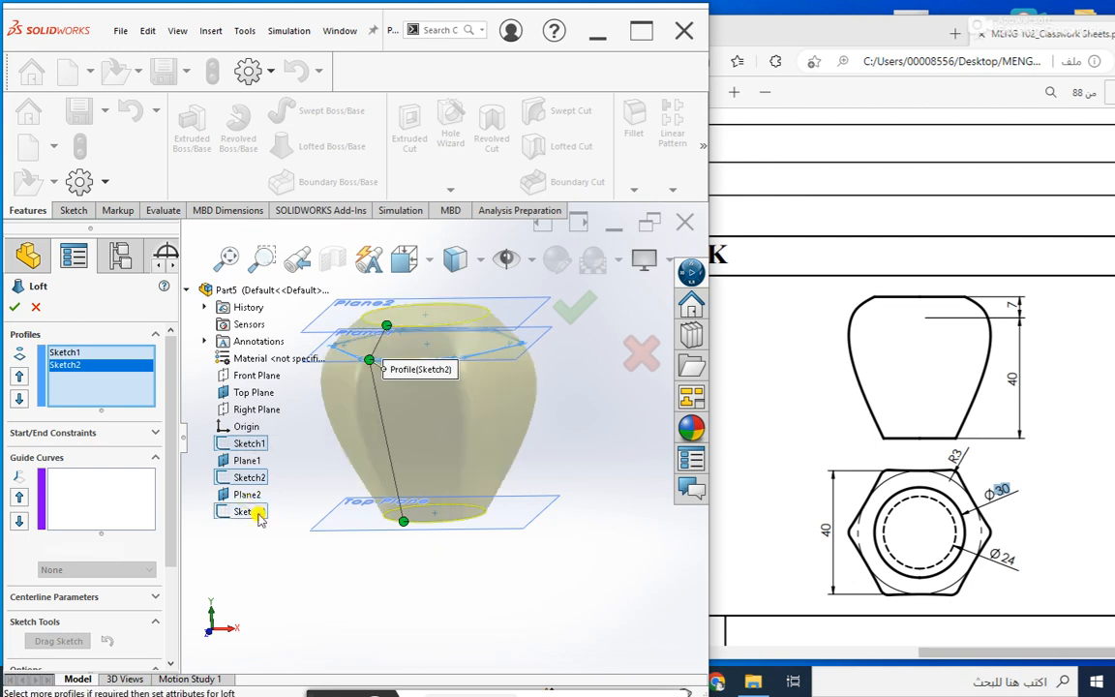
click(16, 307)
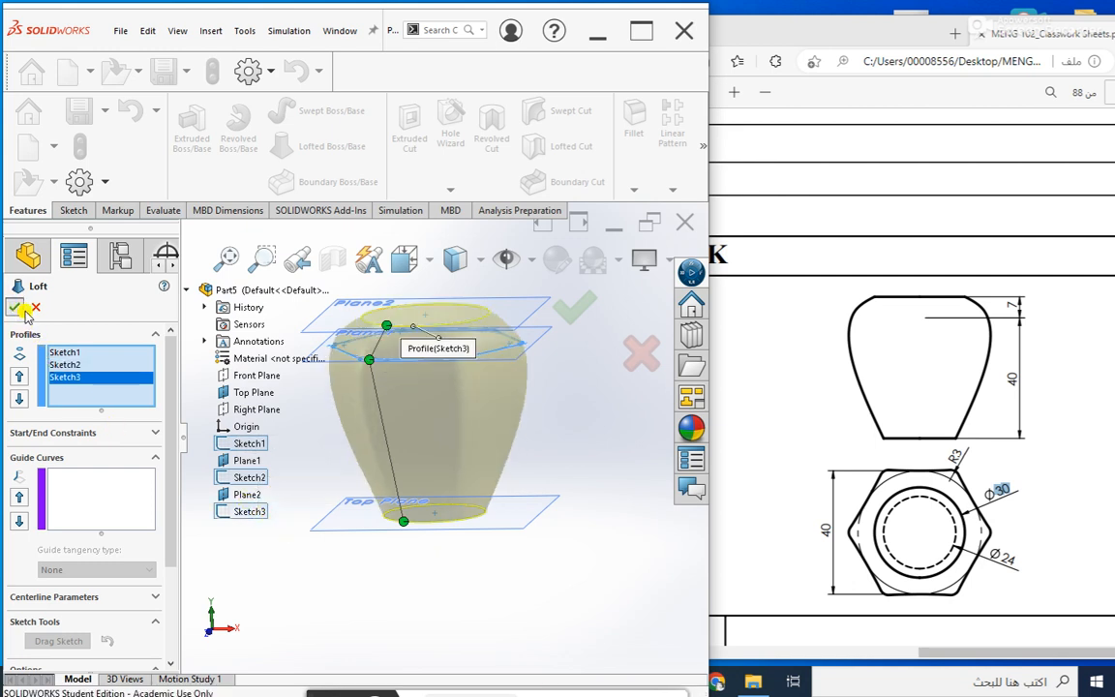
mouse_move(466, 552)
middle_down()
mouse_move(431, 576)
mouse_move(450, 545)
mouse_move(407, 501)
middle_up()
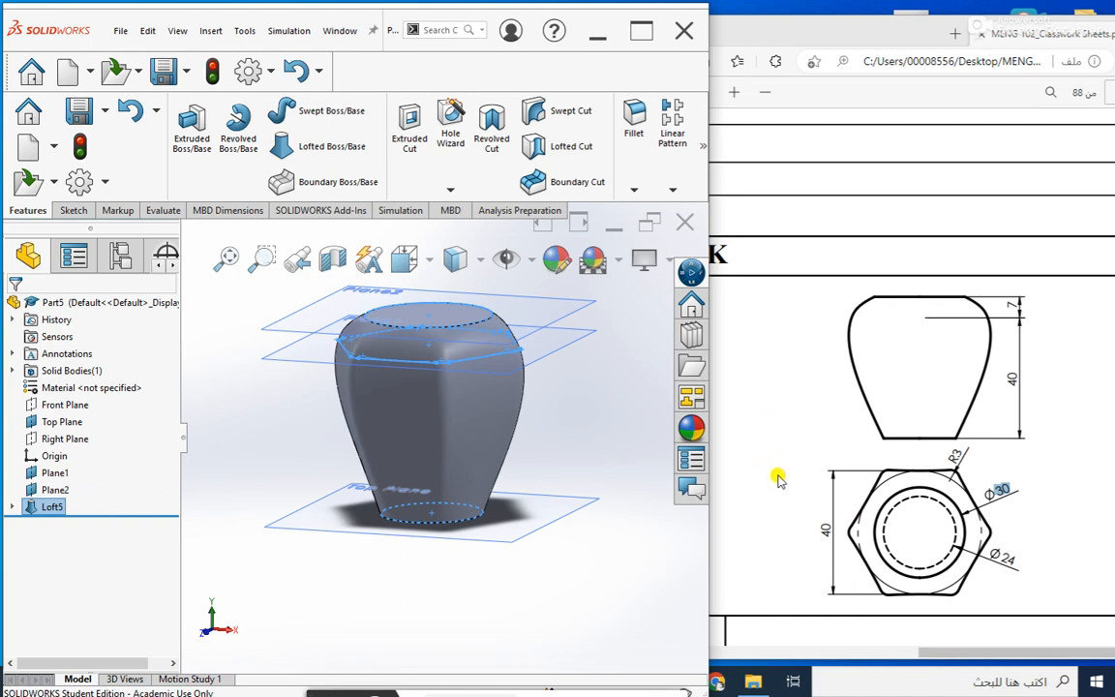